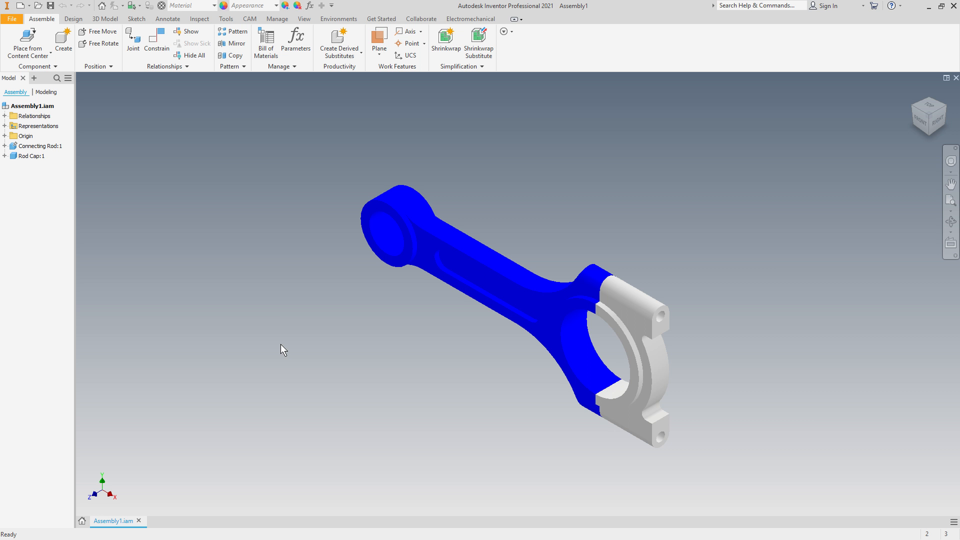
Step: Create a new presentation, insert the Assembly1 model into it and reduce the height of the storyboard area
{"action": "left_click", "coordinate": [102, 6]}
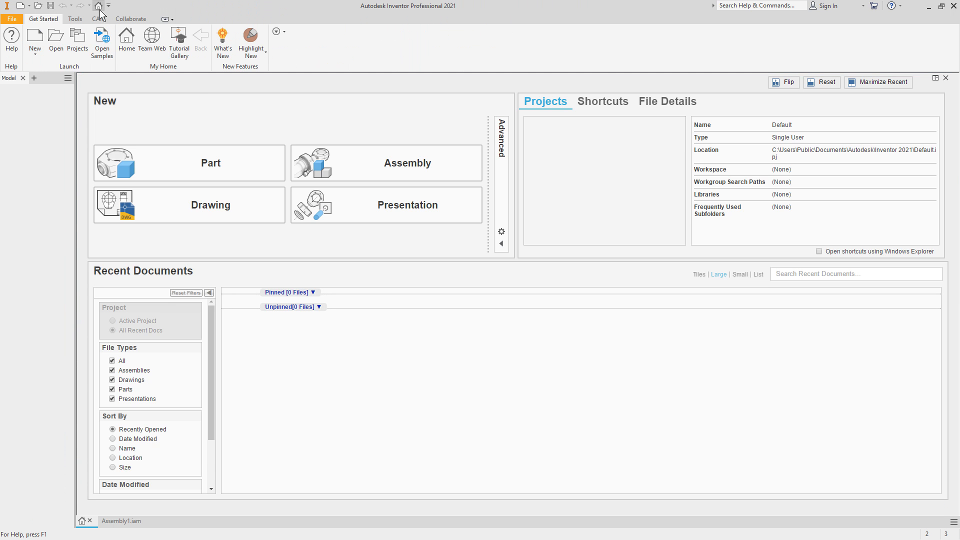
{"action": "left_click", "coordinate": [394, 210]}
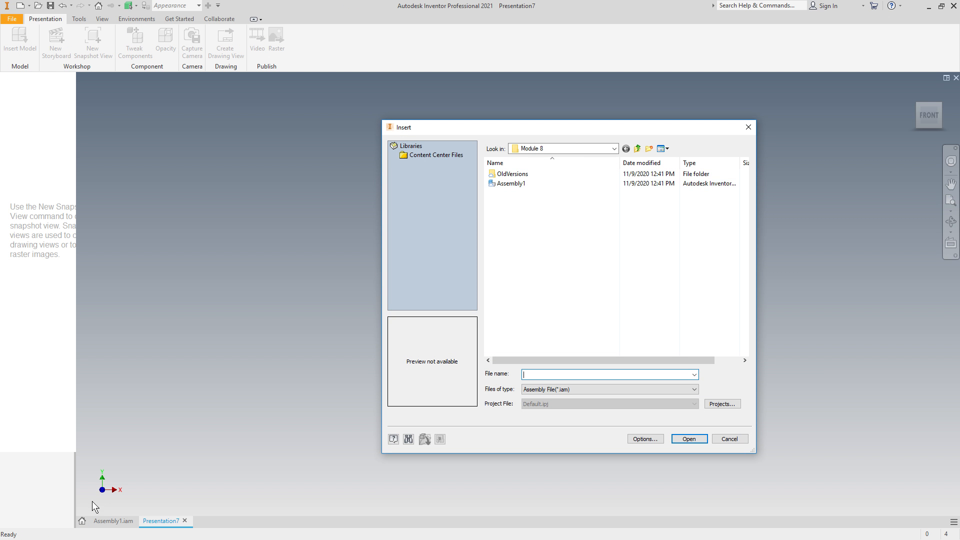
{"action": "left_click", "coordinate": [504, 184]}
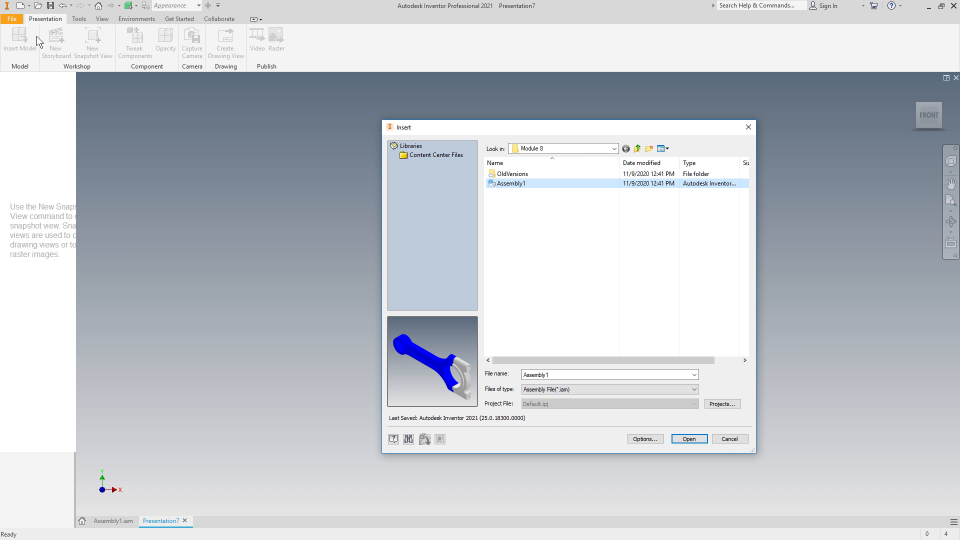
{"action": "left_click", "coordinate": [729, 439]}
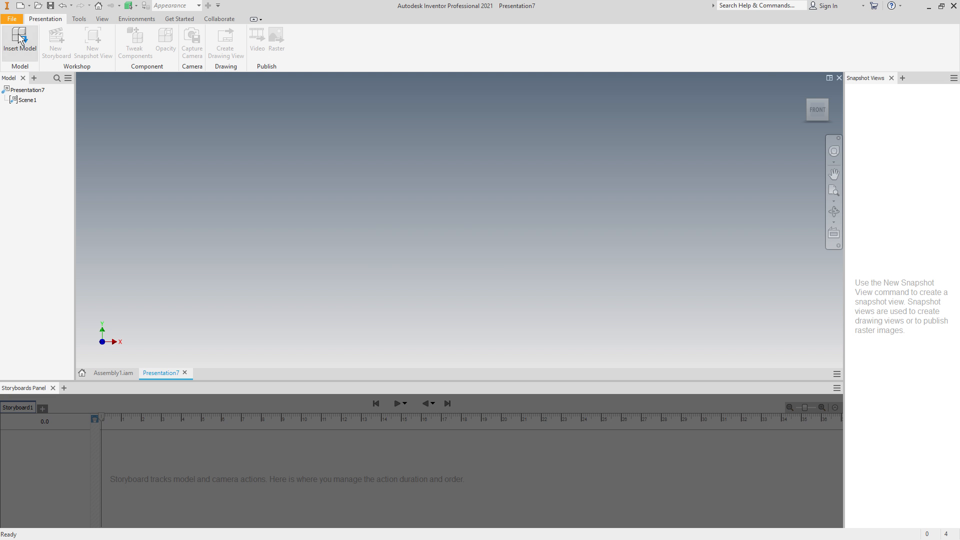
{"action": "left_click", "coordinate": [18, 36]}
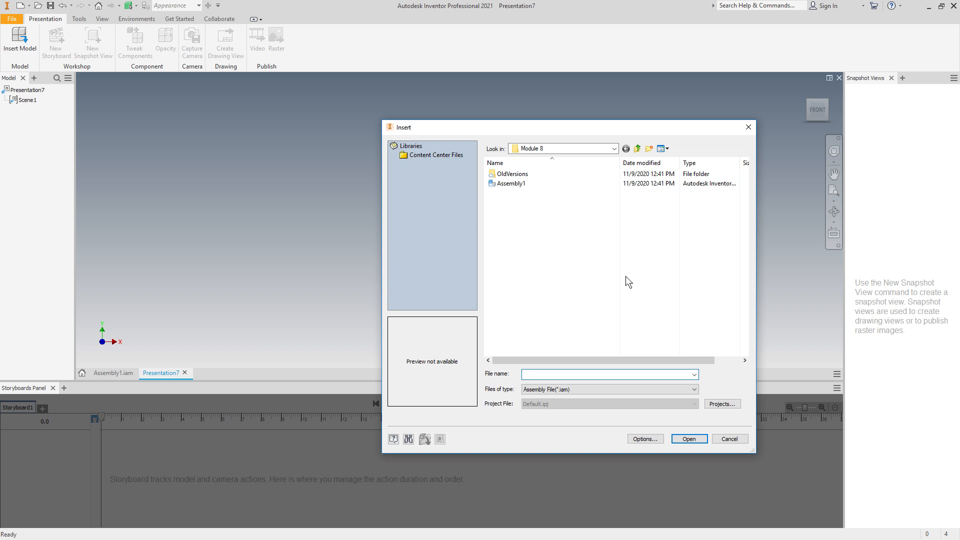
{"action": "left_click", "coordinate": [509, 184]}
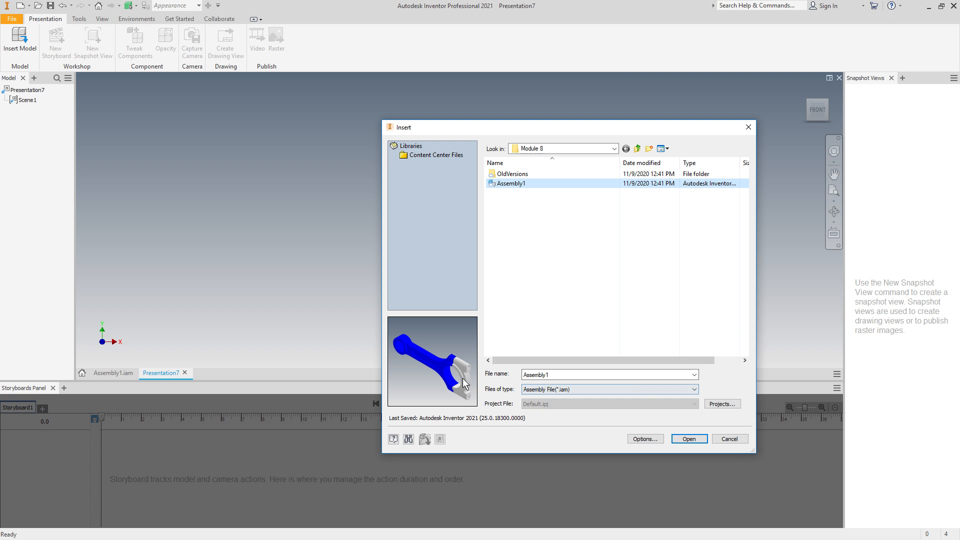
{"action": "left_click", "coordinate": [689, 439]}
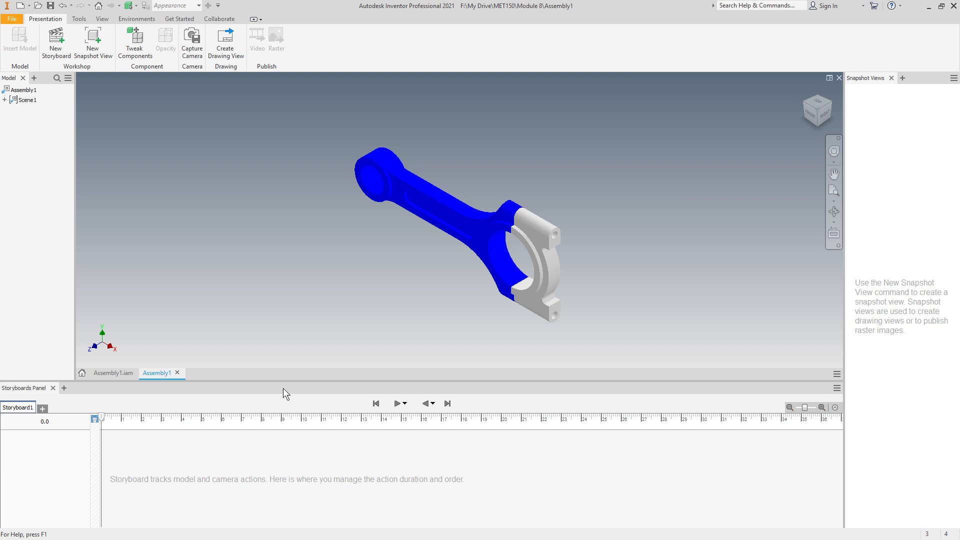
{"action": "left_click_drag", "start_coordinate": [261, 380], "coordinate": [268, 426]}
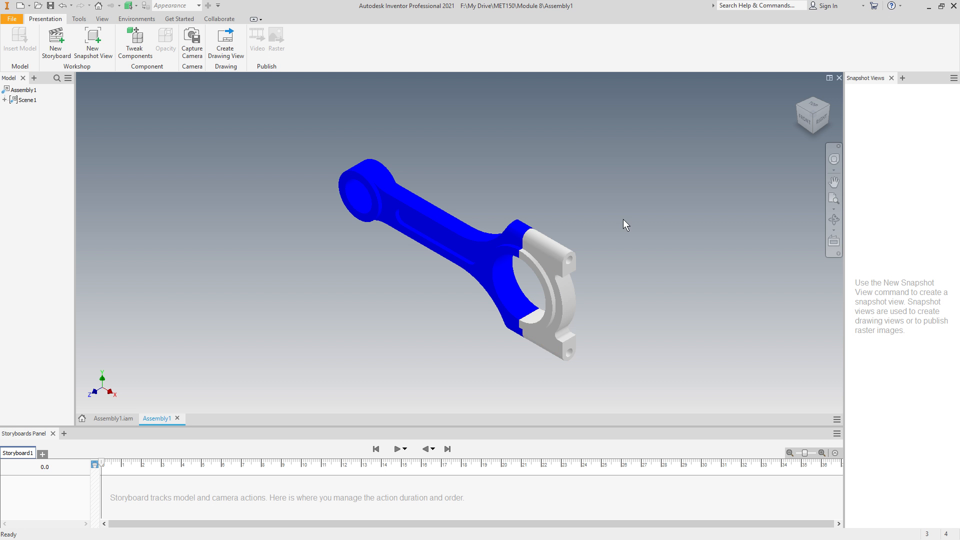
Step: Tweak the rod cap to move it 2 in along the X axis away from the connecting rod
{"action": "left_click", "coordinate": [139, 43]}
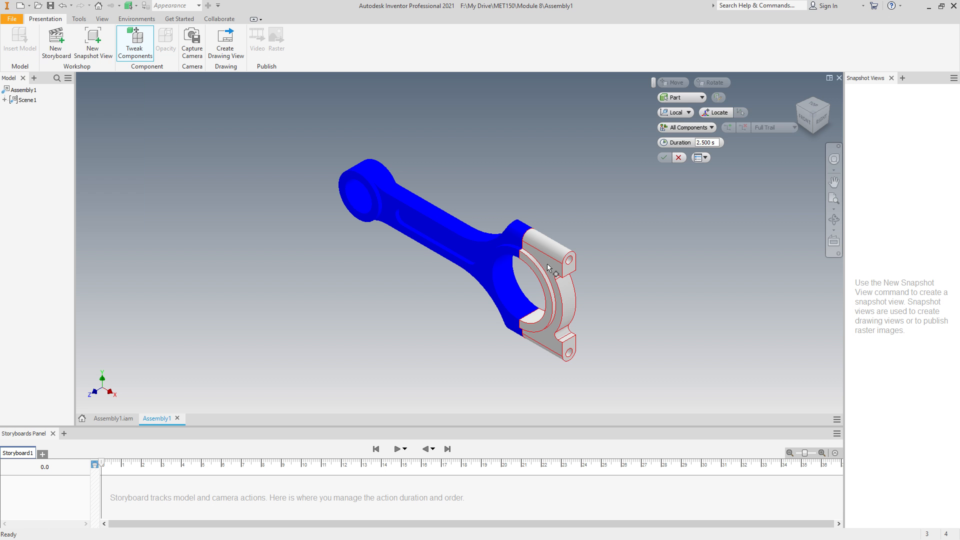
{"action": "left_click", "coordinate": [547, 263]}
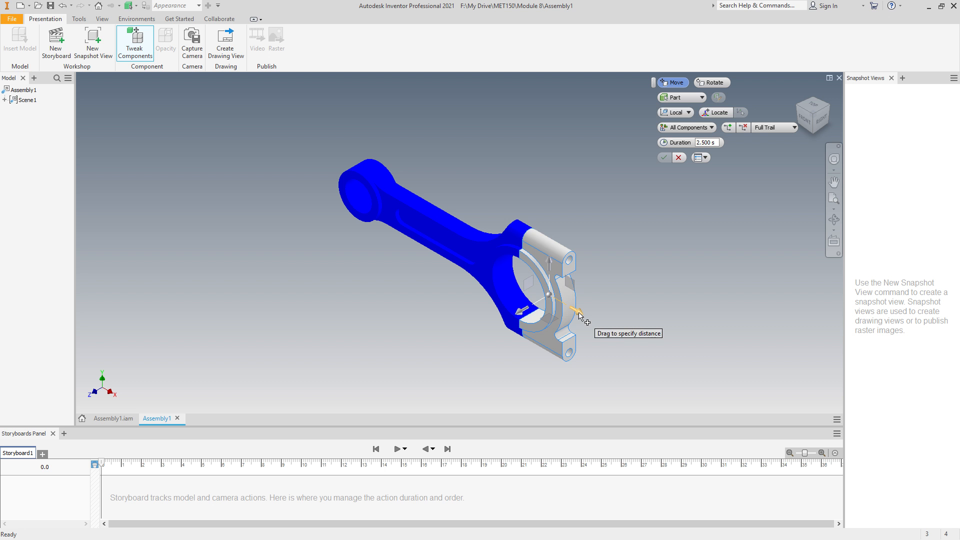
{"action": "left_click_drag", "start_coordinate": [581, 317], "coordinate": [643, 349]}
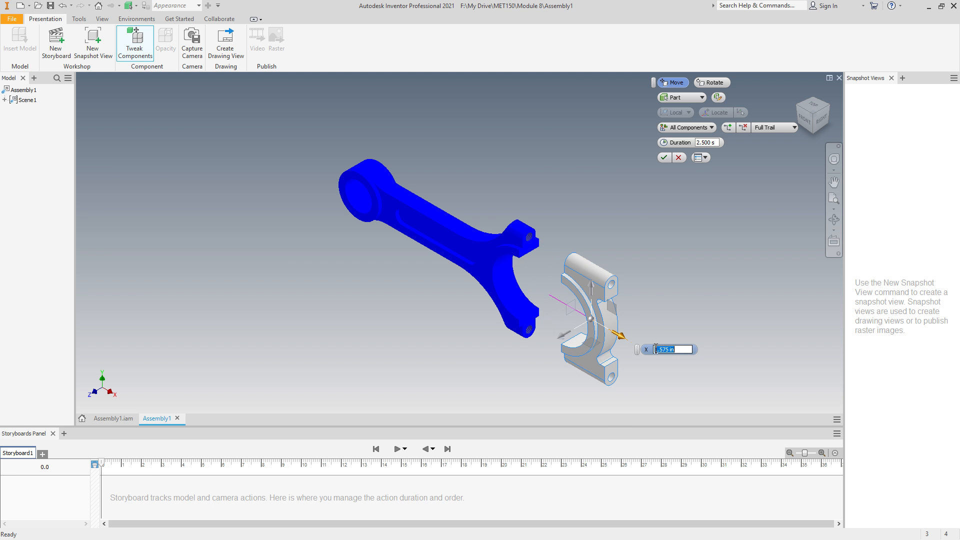
{"action": "type", "text": "2"}
{"action": "key", "text": "Return"}
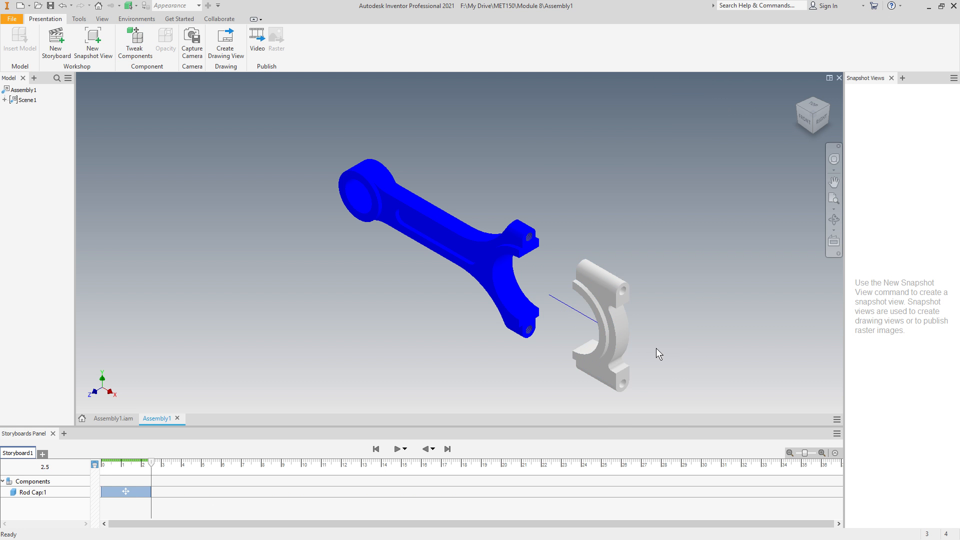
Step: Add a second tweak that moves the rod cap upward along the Y axis and play the storyboard
{"action": "left_click", "coordinate": [134, 43]}
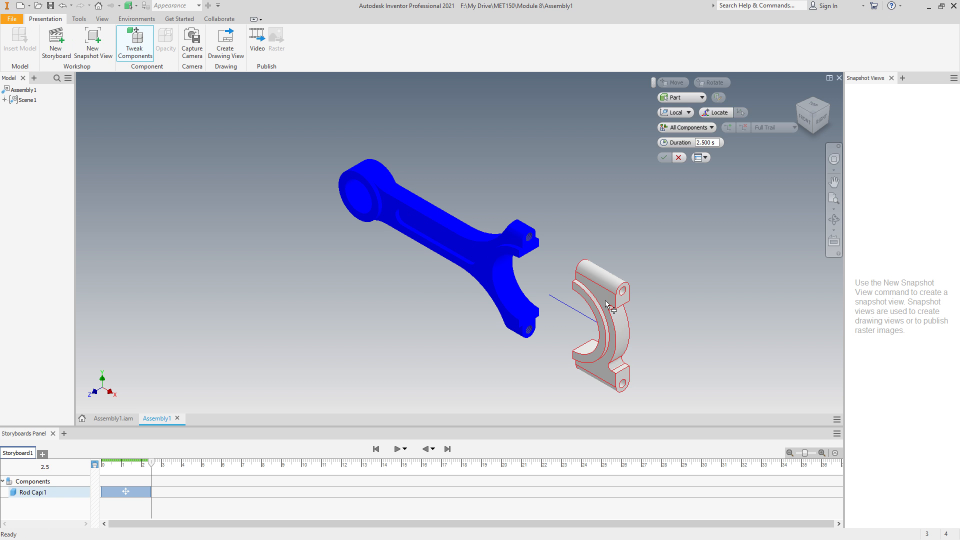
{"action": "left_click", "coordinate": [605, 300]}
{"action": "left_click_drag", "start_coordinate": [602, 295], "coordinate": [604, 217]}
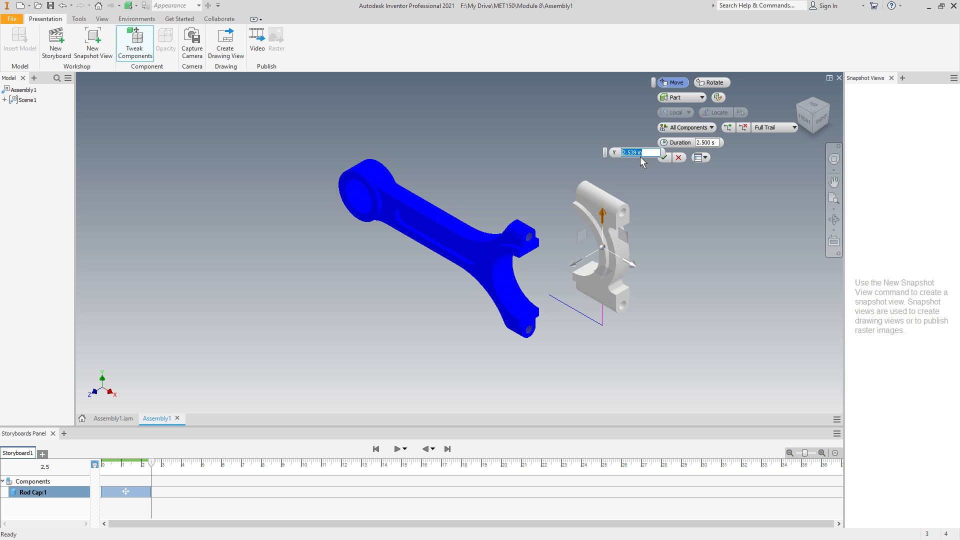
{"action": "key", "text": "Return"}
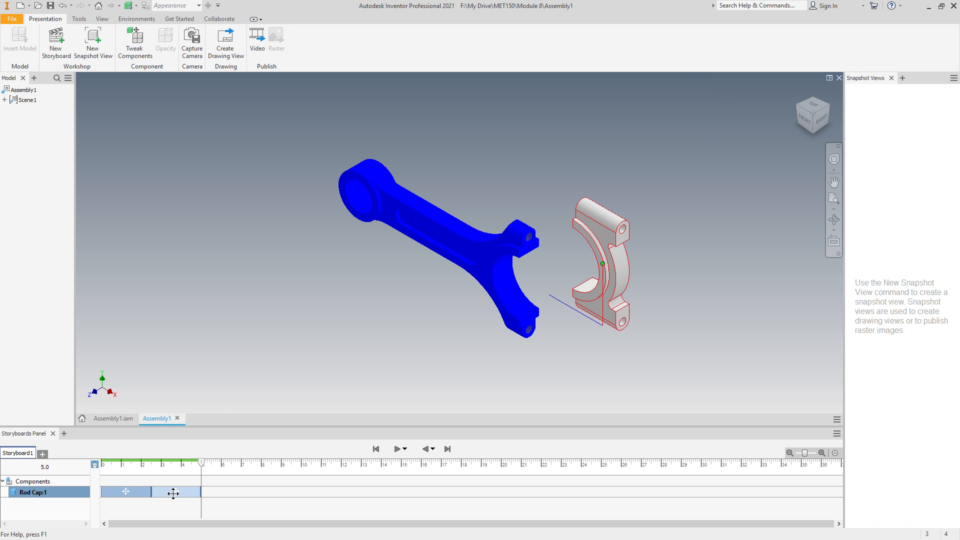
{"action": "left_click", "coordinate": [397, 450]}
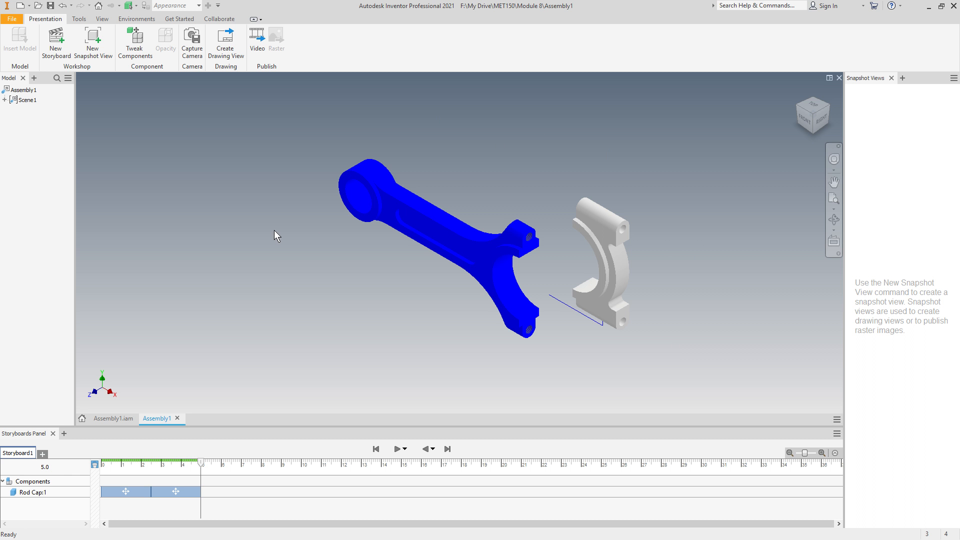
Step: Create two snapshot views of the exploded assembly, the second after turning it to the opposite isometric orientation
{"action": "left_click", "coordinate": [90, 48]}
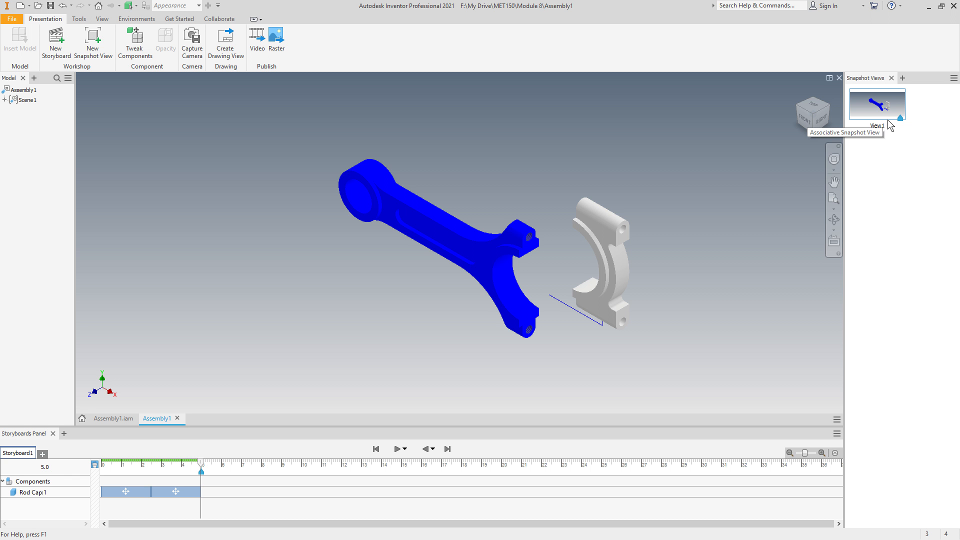
{"action": "left_click", "coordinate": [828, 111]}
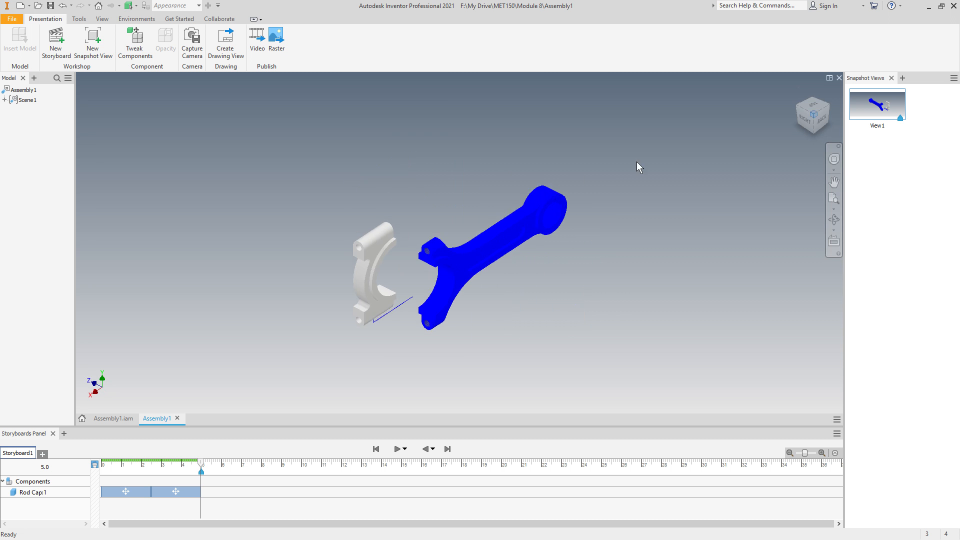
{"action": "left_click", "coordinate": [93, 41]}
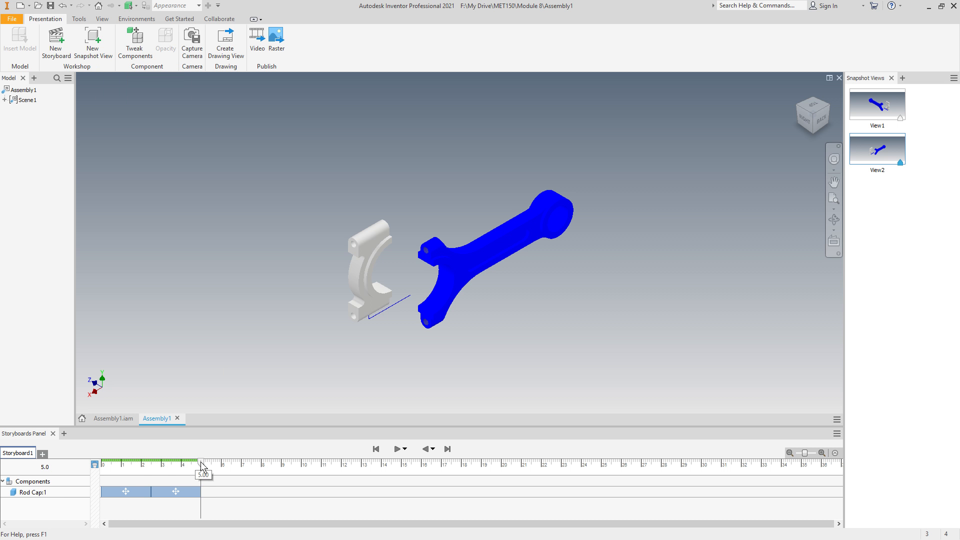
Step: Capture the camera at 1.3 s and, with the model orbited back, at 3.8 s, and replay the storyboard from the start
{"action": "left_click_drag", "start_coordinate": [202, 467], "coordinate": [128, 466]}
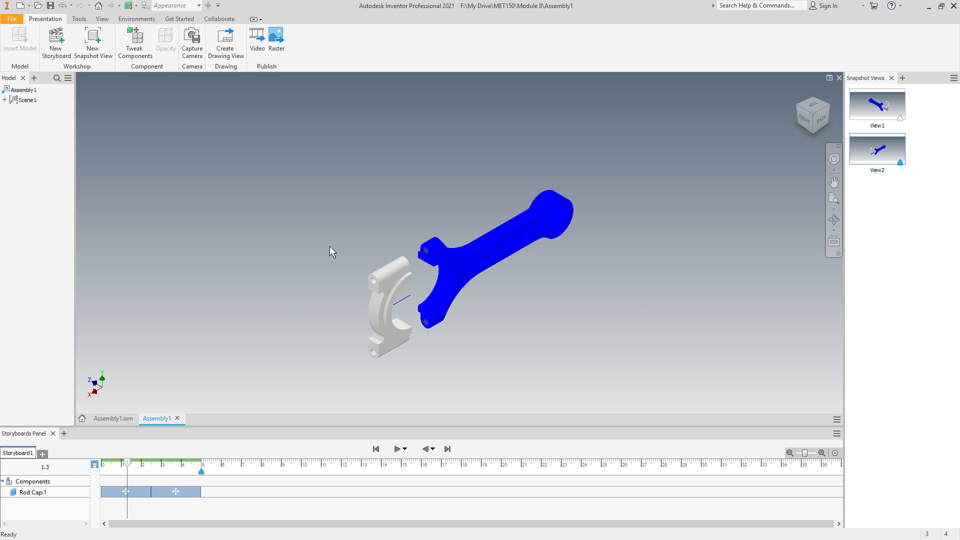
{"action": "left_click", "coordinate": [190, 45]}
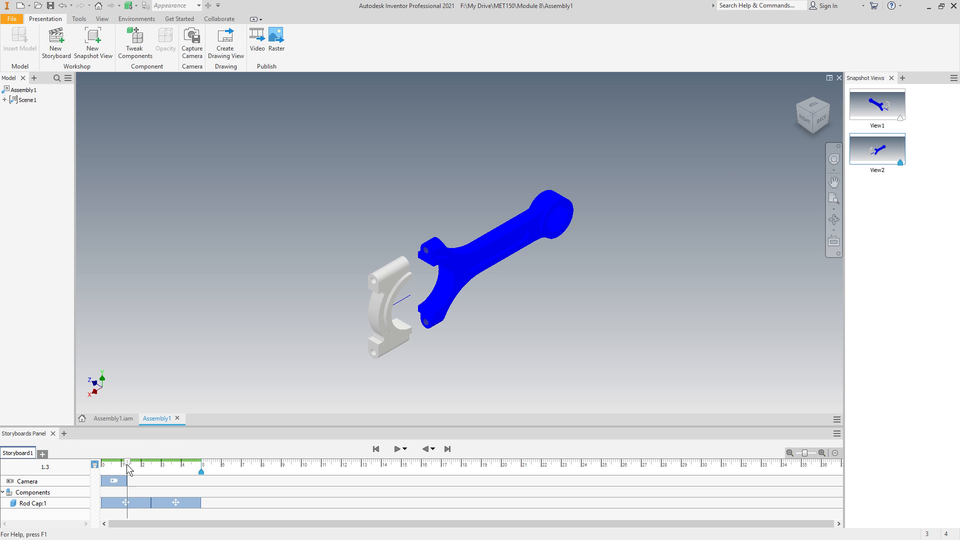
{"action": "left_click_drag", "start_coordinate": [128, 466], "coordinate": [177, 466]}
{"action": "mouse_move", "coordinate": [799, 111]}
{"action": "left_mouse_down"}
{"action": "mouse_move", "coordinate": [811, 145]}
{"action": "mouse_move", "coordinate": [795, 155]}
{"action": "mouse_move", "coordinate": [812, 140]}
{"action": "mouse_move", "coordinate": [679, 107]}
{"action": "left_mouse_up"}
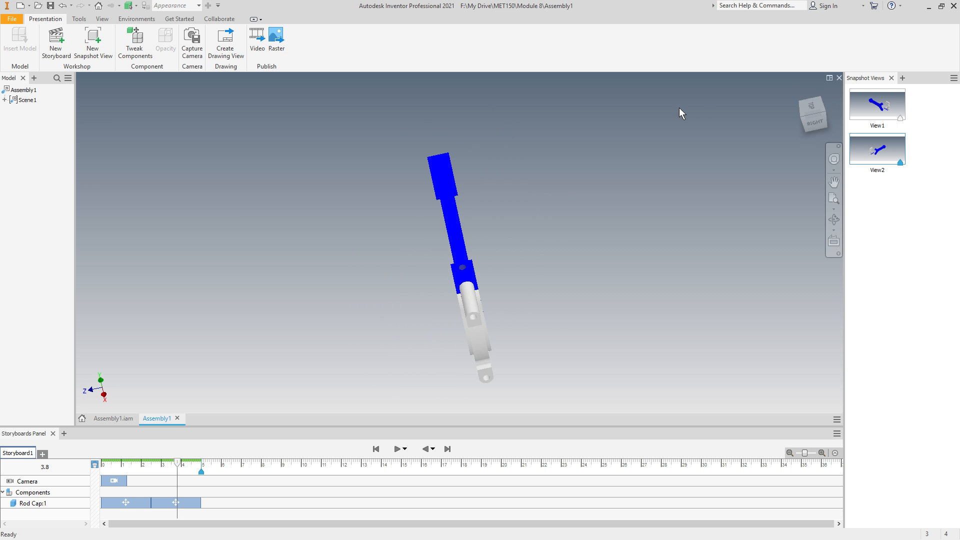
{"action": "mouse_move", "coordinate": [802, 125]}
{"action": "left_mouse_down"}
{"action": "mouse_move", "coordinate": [836, 100]}
{"action": "mouse_move", "coordinate": [832, 134]}
{"action": "left_mouse_up"}
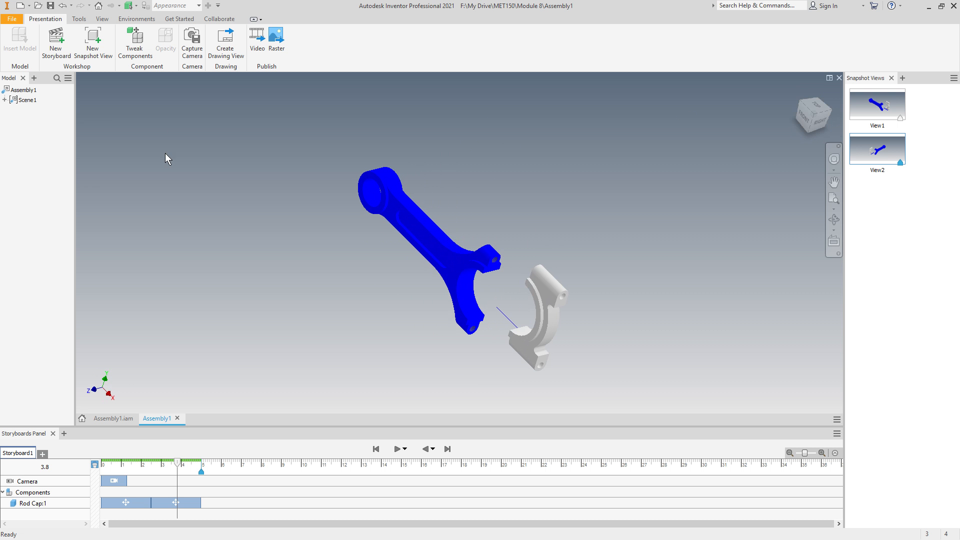
{"action": "left_click", "coordinate": [191, 40]}
{"action": "left_click_drag", "start_coordinate": [180, 468], "coordinate": [95, 466]}
{"action": "left_click", "coordinate": [398, 449]}
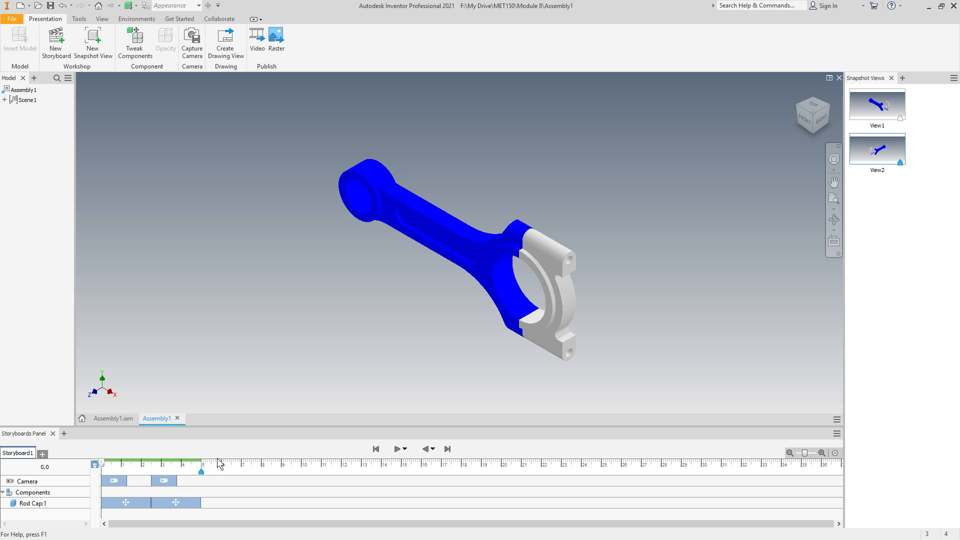
Step: Reorder the rod cap's two tweaks on the timeline so the Y move comes first, and play the storyboard
{"action": "mouse_move", "coordinate": [135, 503]}
{"action": "left_mouse_down"}
{"action": "mouse_move", "coordinate": [195, 503]}
{"action": "mouse_move", "coordinate": [134, 503]}
{"action": "left_mouse_up"}
{"action": "left_click_drag", "start_coordinate": [214, 505], "coordinate": [159, 503]}
{"action": "left_click", "coordinate": [397, 449]}
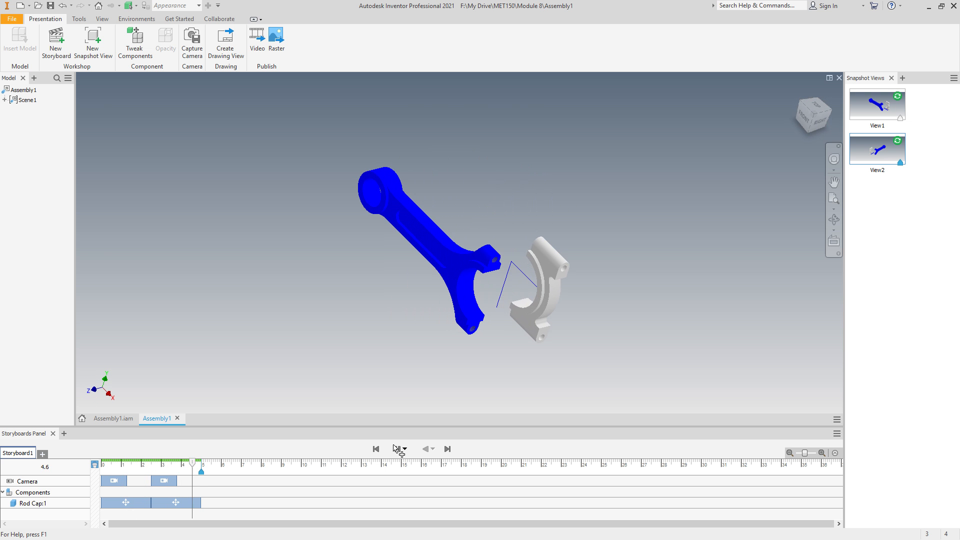
Step: Save the presentation under the name Assembly1 as an Inventor presentation file
{"action": "left_click", "coordinate": [60, 481]}
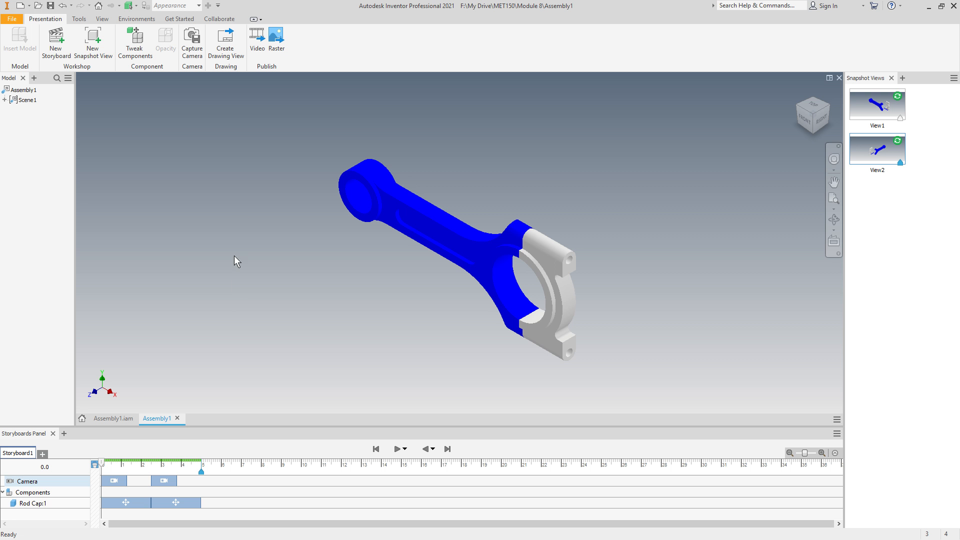
{"action": "left_click", "coordinate": [50, 6]}
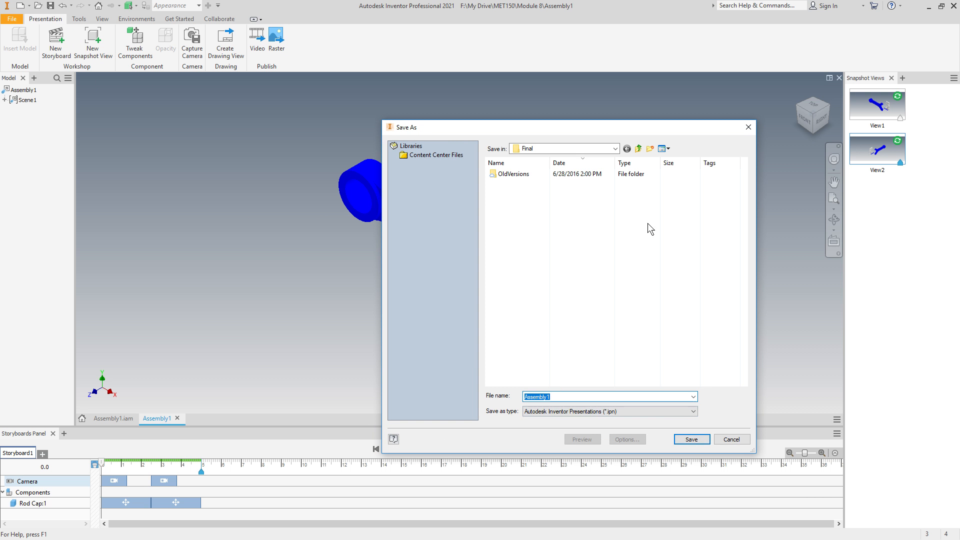
{"action": "left_click", "coordinate": [690, 440]}
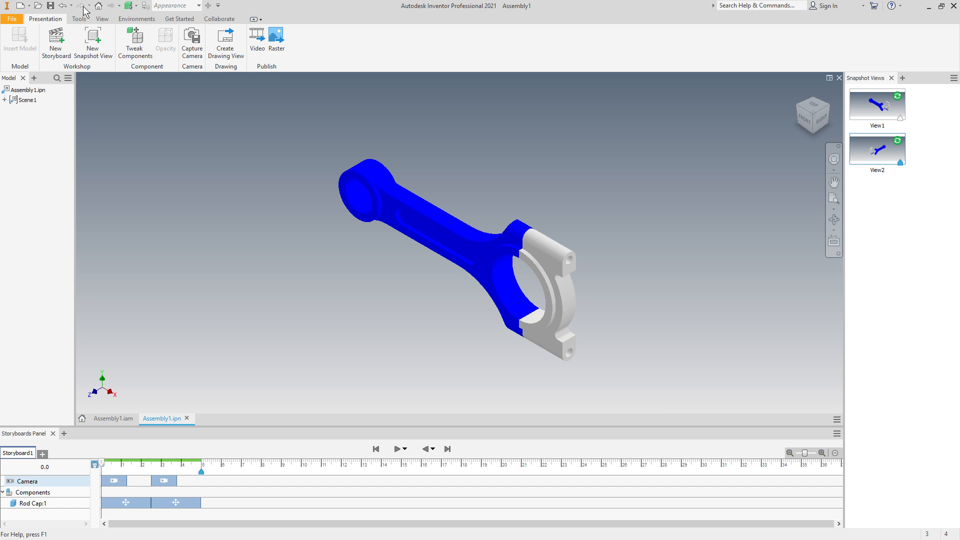
Step: Create a new drawing and set its sheet size to B in landscape orientation
{"action": "left_click", "coordinate": [98, 6]}
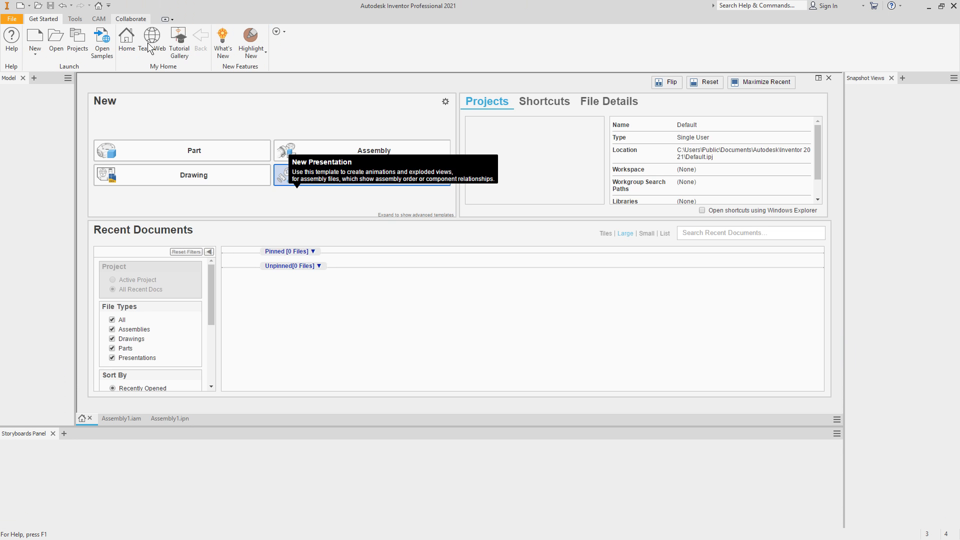
{"action": "left_click", "coordinate": [205, 177]}
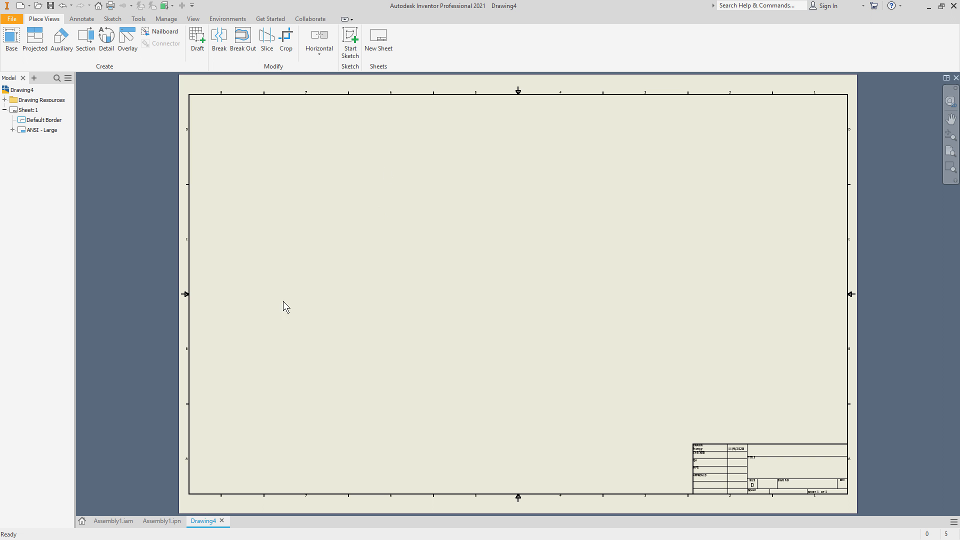
{"action": "right_click", "coordinate": [28, 109]}
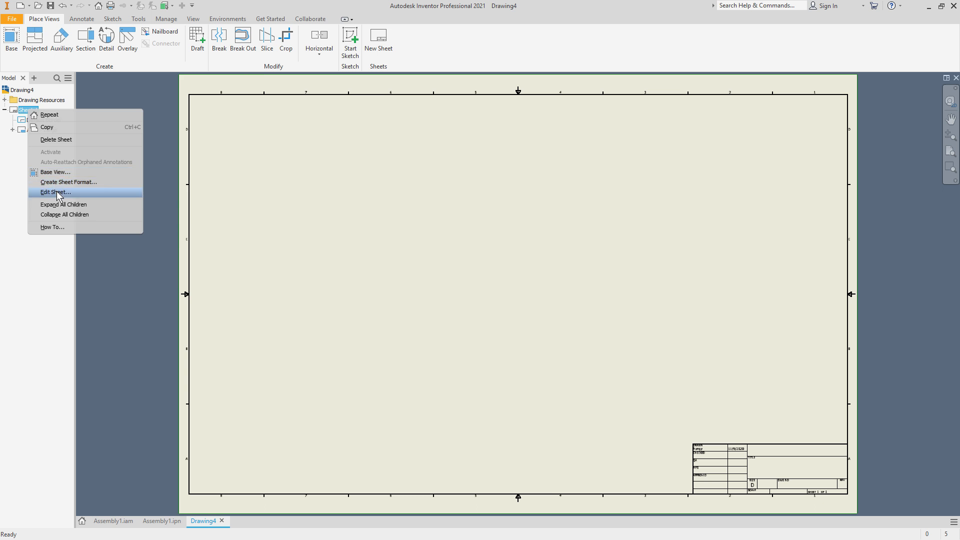
{"action": "left_click", "coordinate": [56, 192]}
{"action": "left_click", "coordinate": [120, 142]}
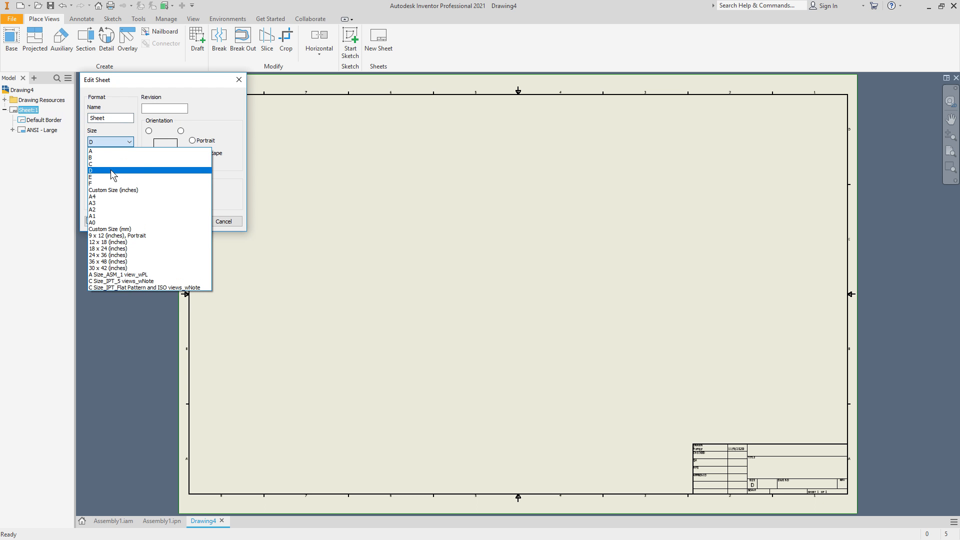
{"action": "left_click", "coordinate": [119, 158]}
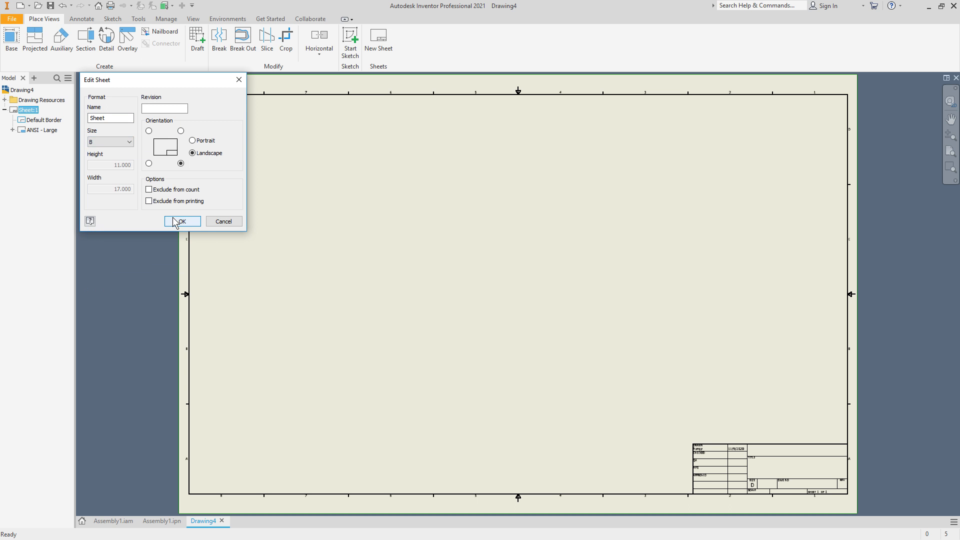
{"action": "left_click", "coordinate": [180, 221]}
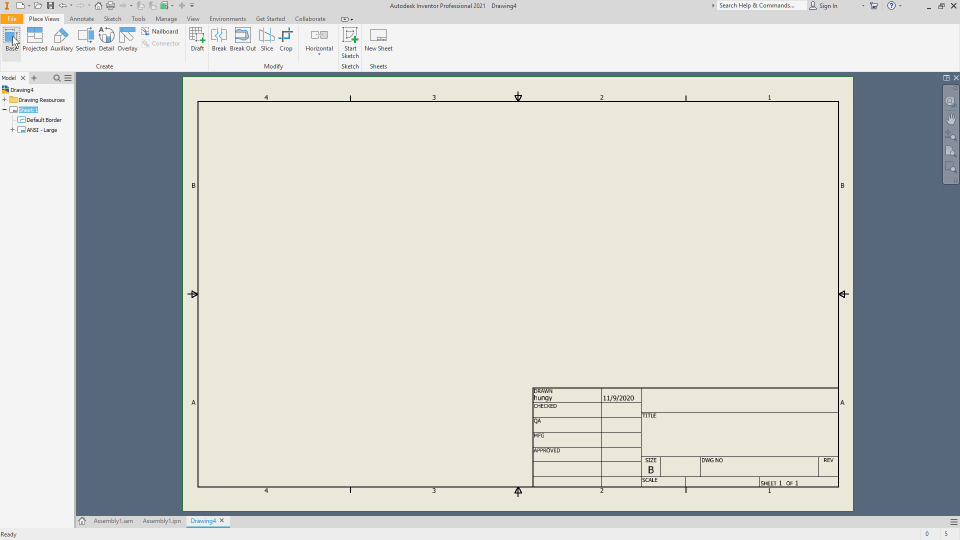
{"action": "left_click", "coordinate": [11, 42]}
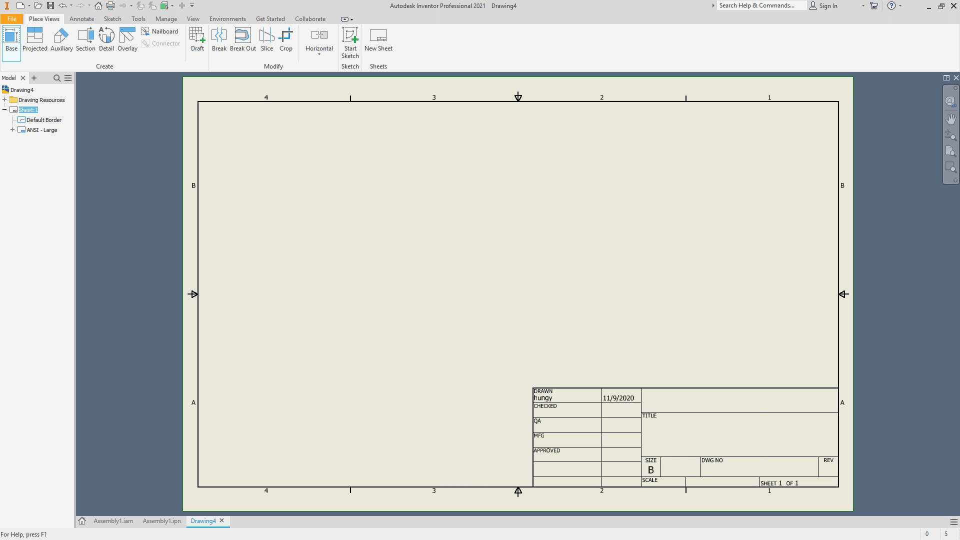
{"action": "left_click_drag", "start_coordinate": [566, 120], "coordinate": [611, 123]}
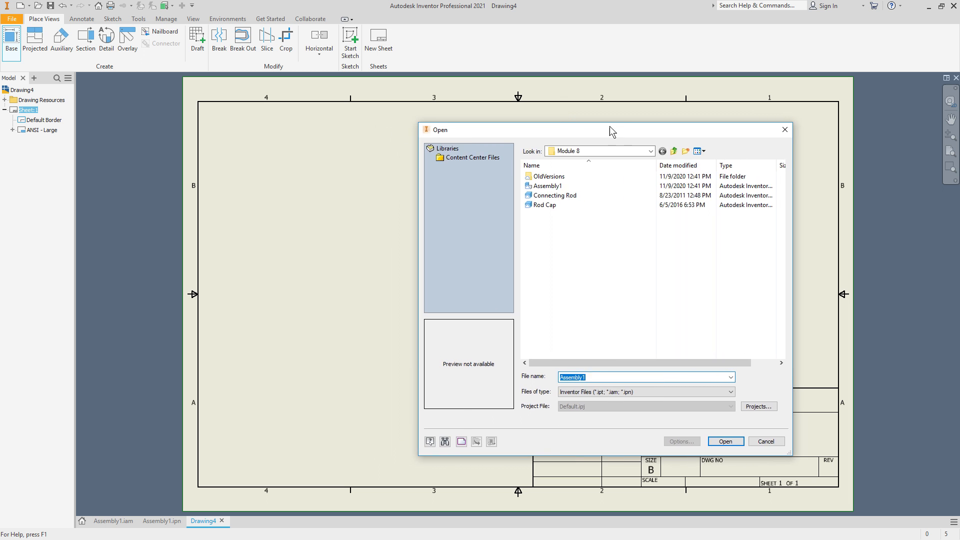
{"action": "left_click", "coordinate": [773, 441]}
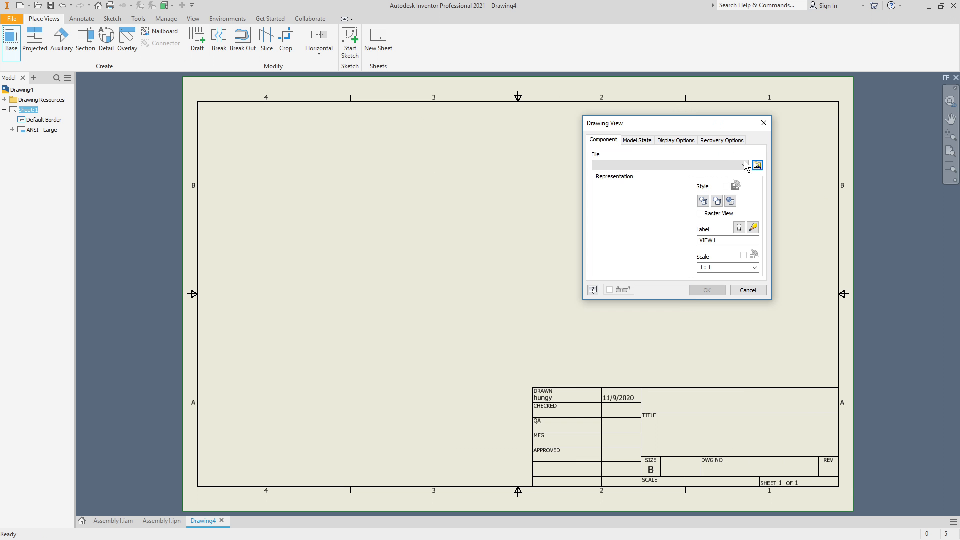
{"action": "key", "text": "Escape"}
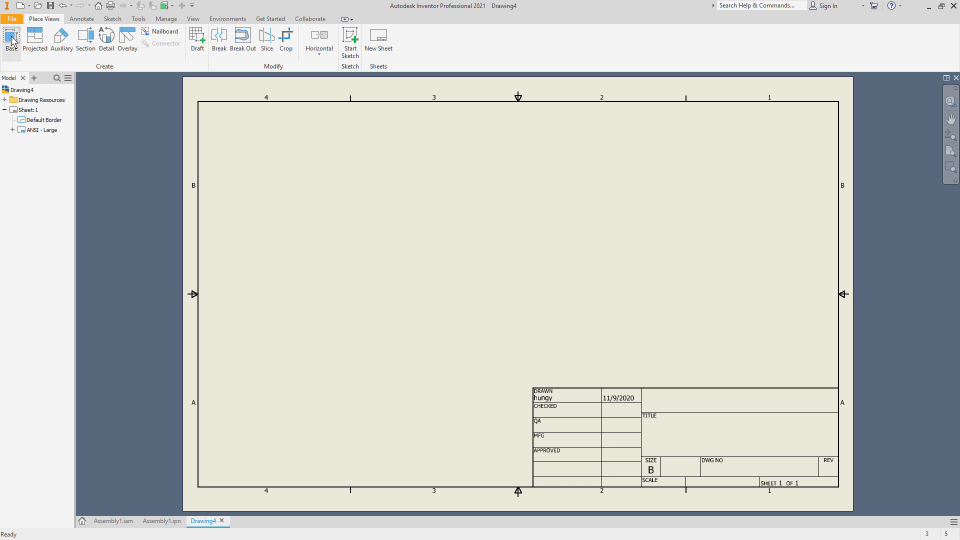
Step: Start a base view and load the Assembly1 presentation file (.ipn) from the Module 8 folder as its source
{"action": "left_click", "coordinate": [11, 41]}
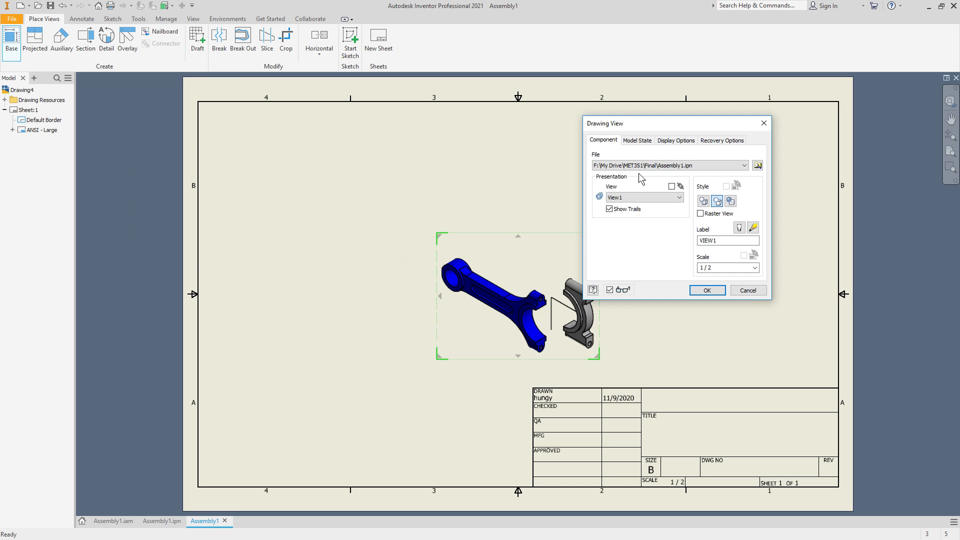
{"action": "left_click", "coordinate": [757, 165]}
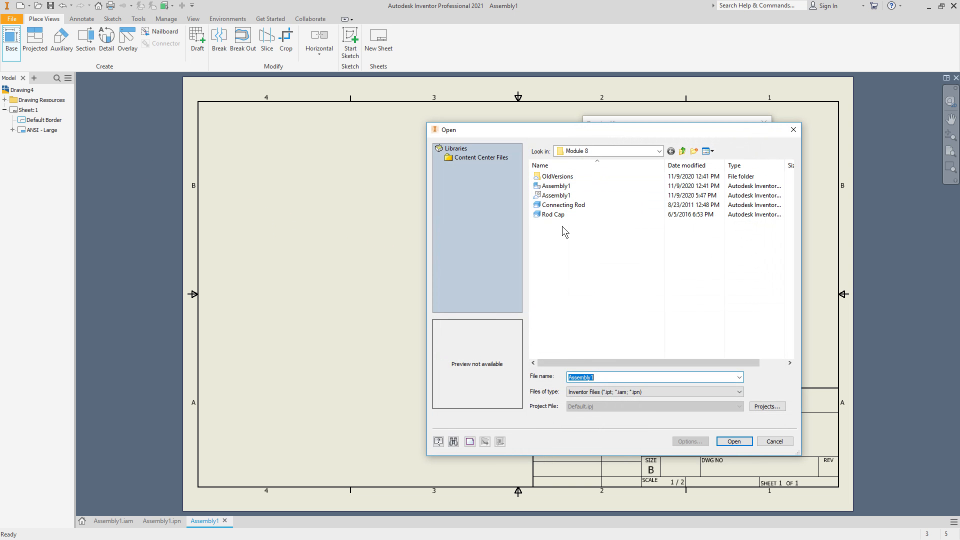
{"action": "left_click", "coordinate": [550, 195]}
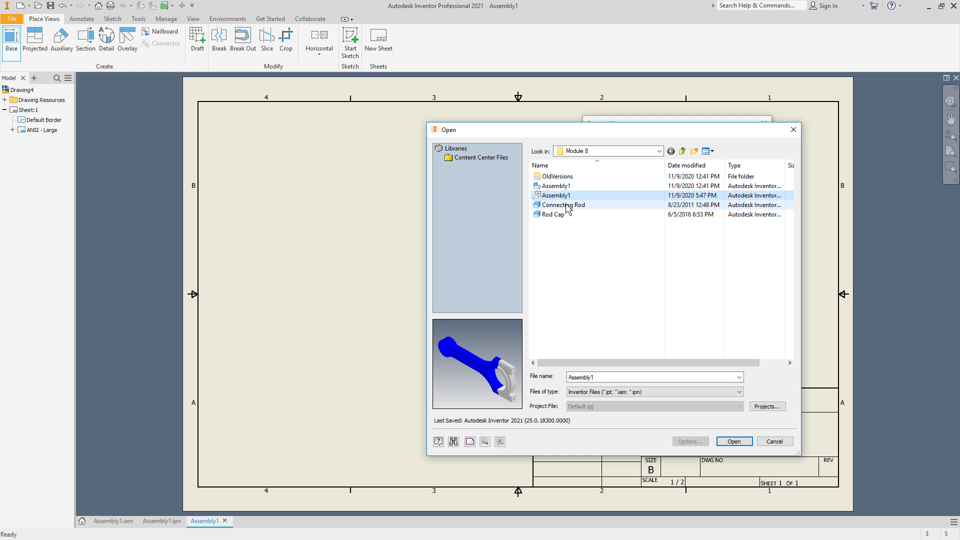
{"action": "left_click_drag", "start_coordinate": [605, 131], "coordinate": [526, 133]}
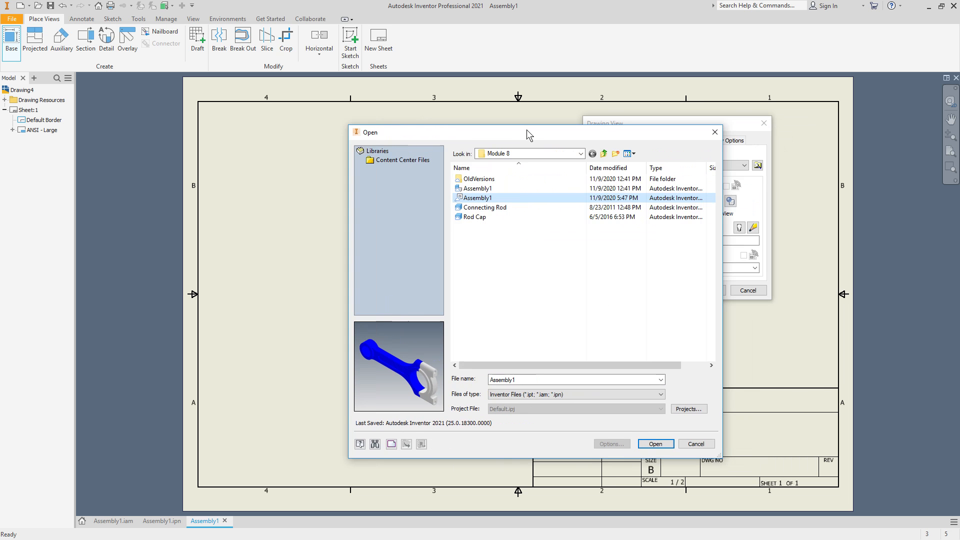
{"action": "left_click", "coordinate": [481, 190]}
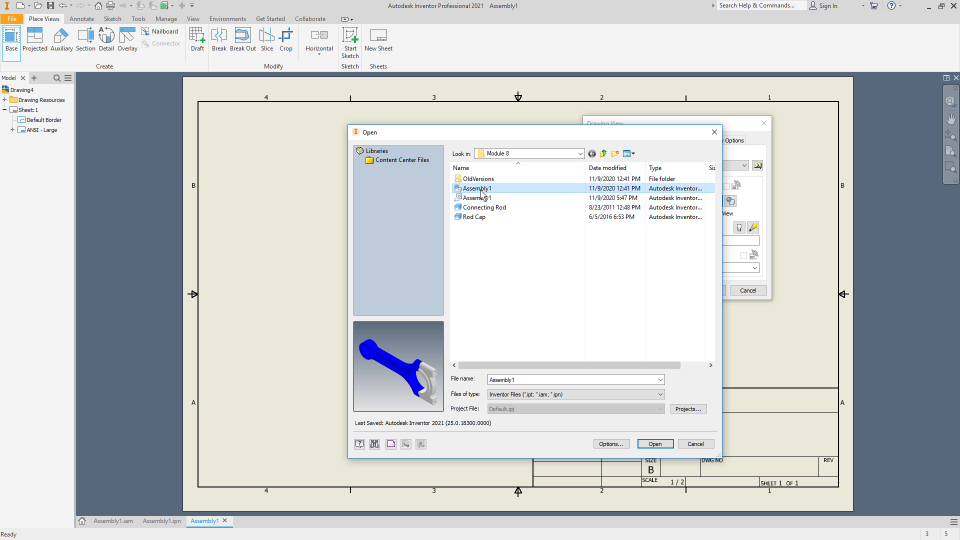
{"action": "left_click", "coordinate": [479, 199]}
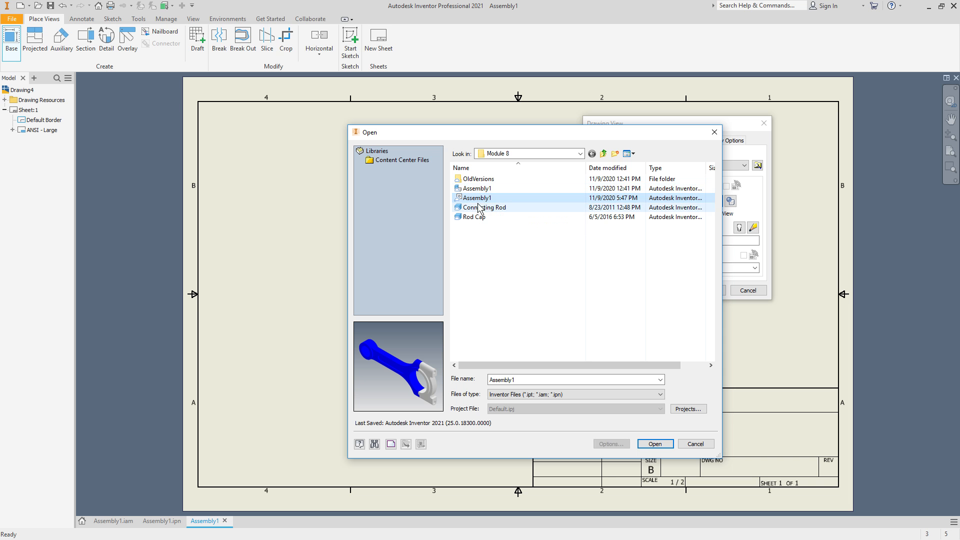
{"action": "left_click", "coordinate": [652, 446]}
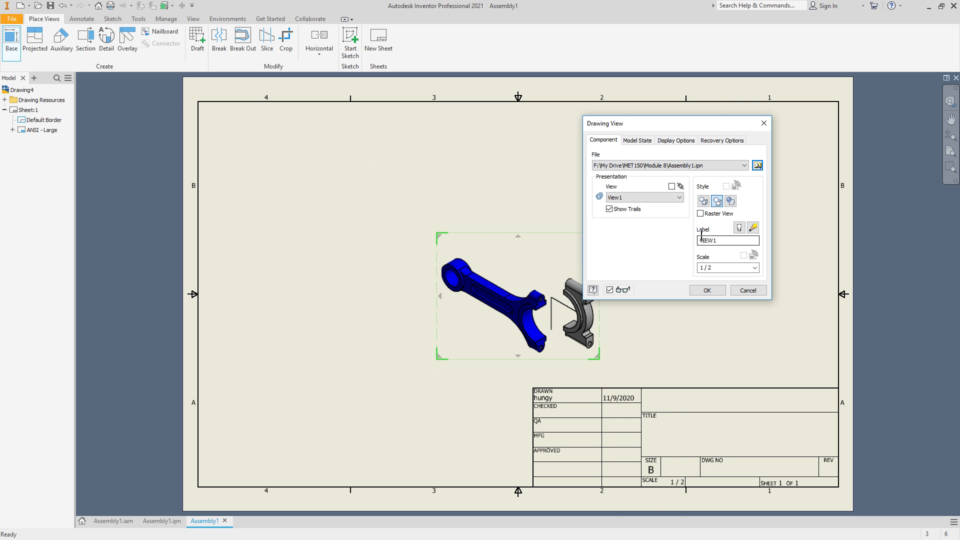
Step: Preview View2, select View1 instead, and place the exploded base view in the left half of the sheet
{"action": "left_click", "coordinate": [679, 198]}
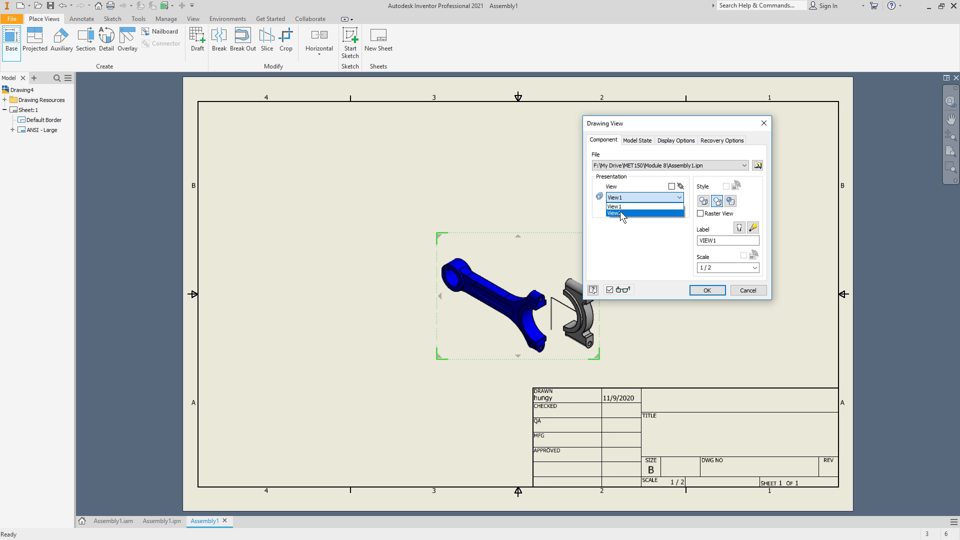
{"action": "left_click", "coordinate": [622, 213]}
{"action": "left_click", "coordinate": [620, 198]}
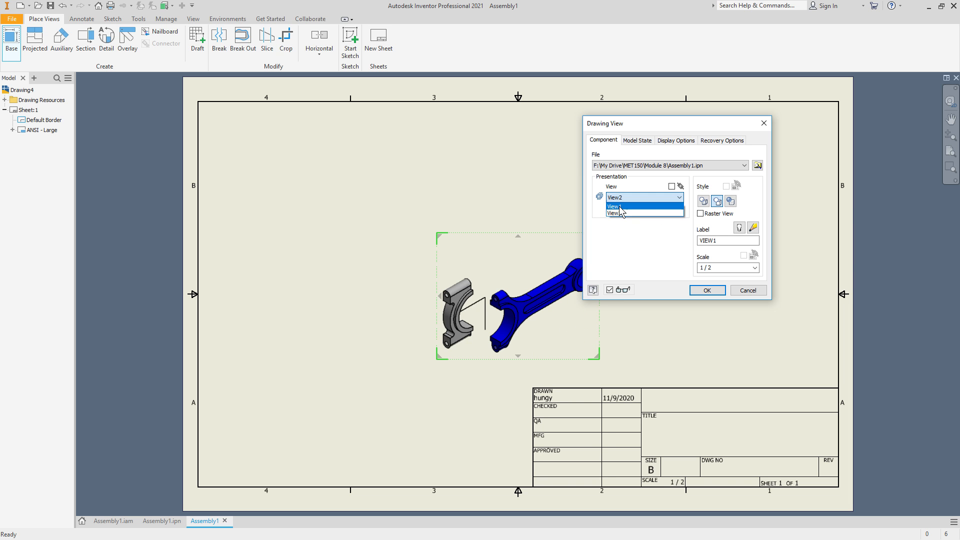
{"action": "left_click", "coordinate": [620, 206]}
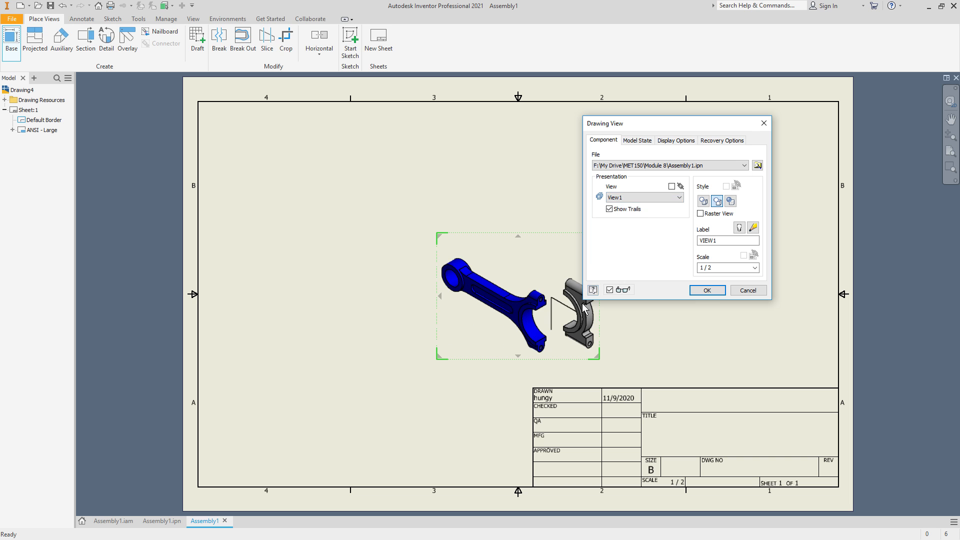
{"action": "left_click", "coordinate": [707, 291]}
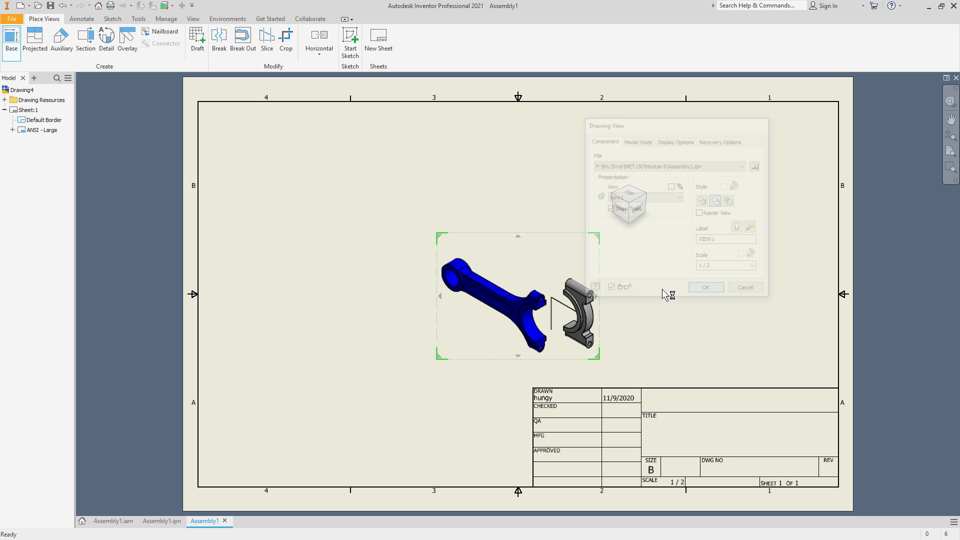
{"action": "left_click_drag", "start_coordinate": [391, 218], "coordinate": [369, 211]}
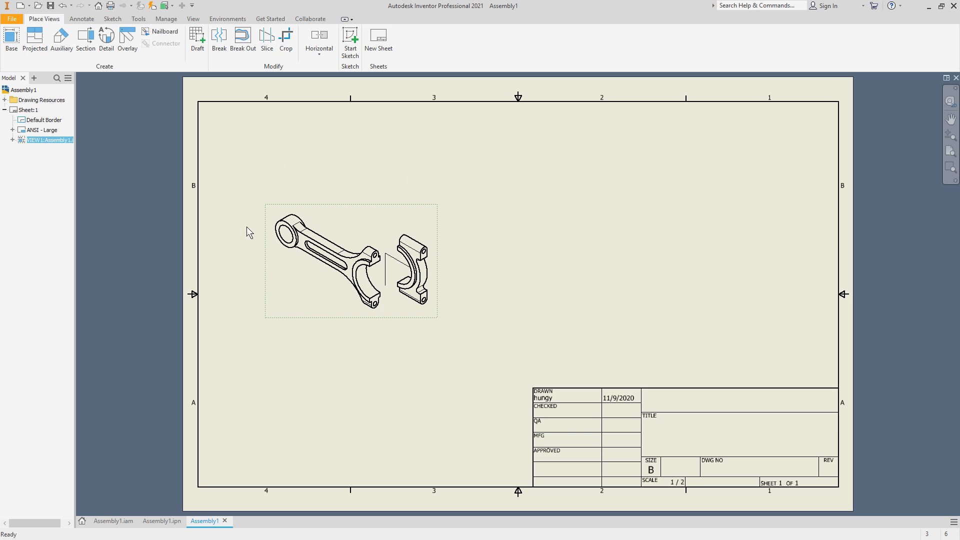
{"action": "left_click", "coordinate": [11, 40]}
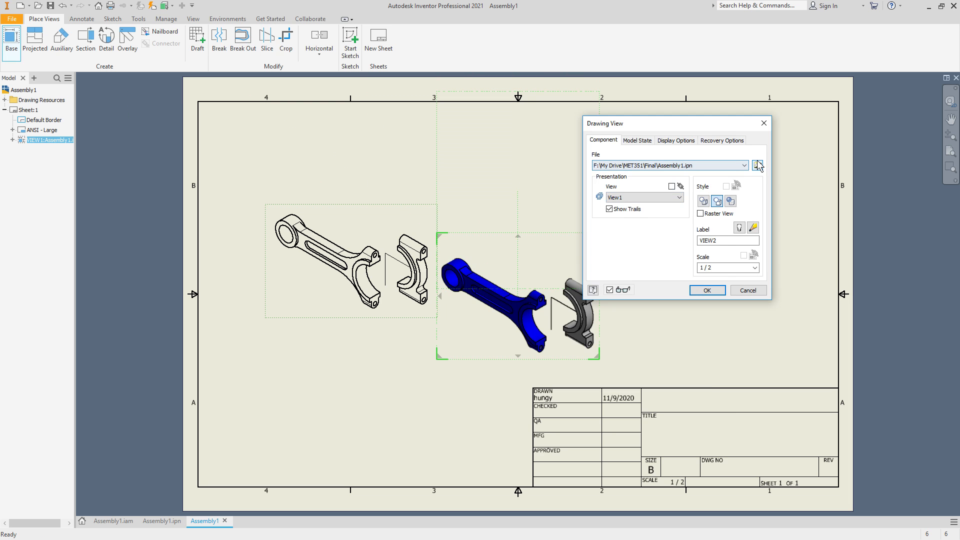
{"action": "left_click", "coordinate": [758, 166]}
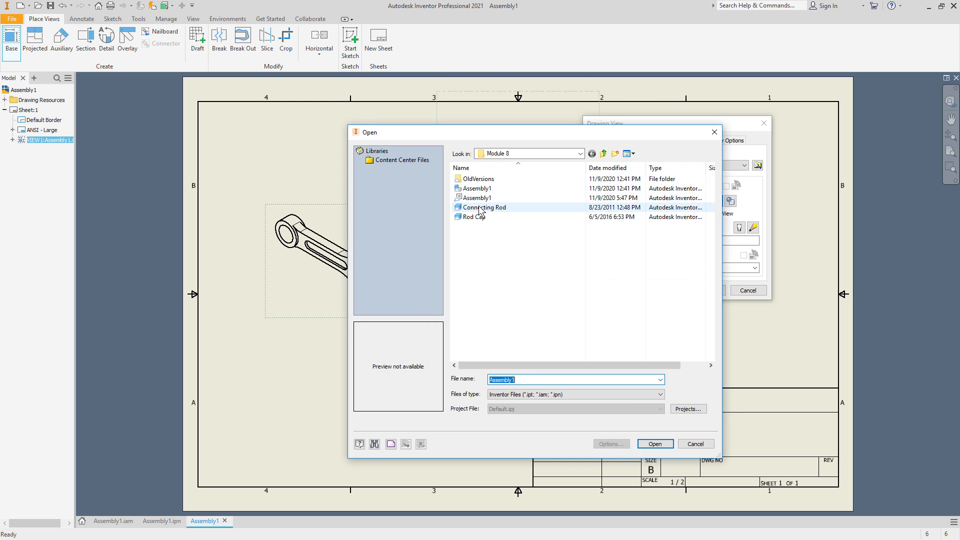
{"action": "left_click", "coordinate": [477, 188]}
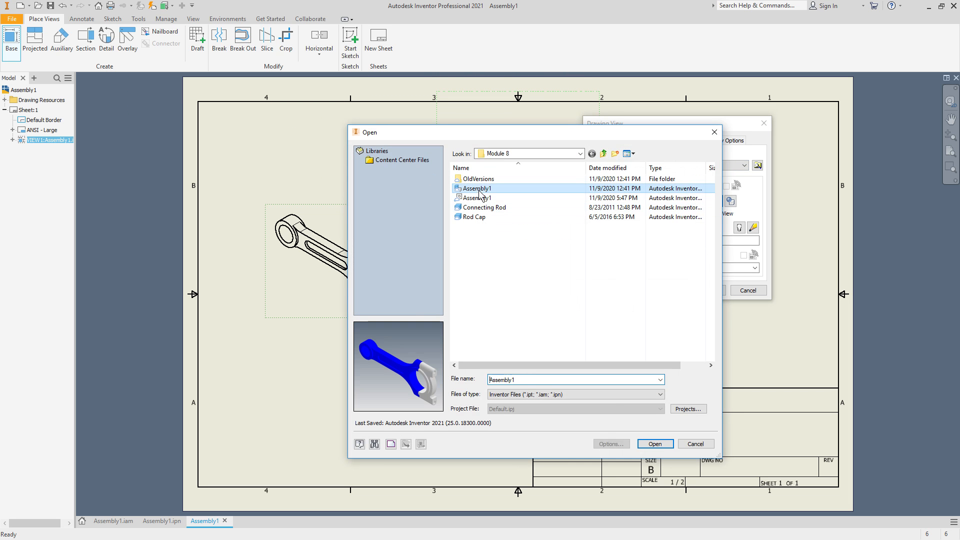
{"action": "left_click", "coordinate": [655, 444]}
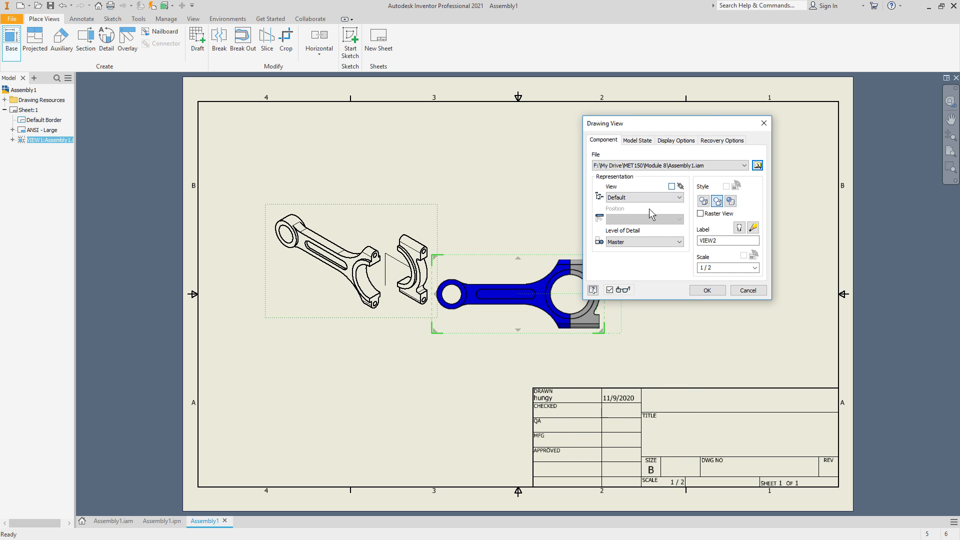
{"action": "left_click", "coordinate": [758, 165]}
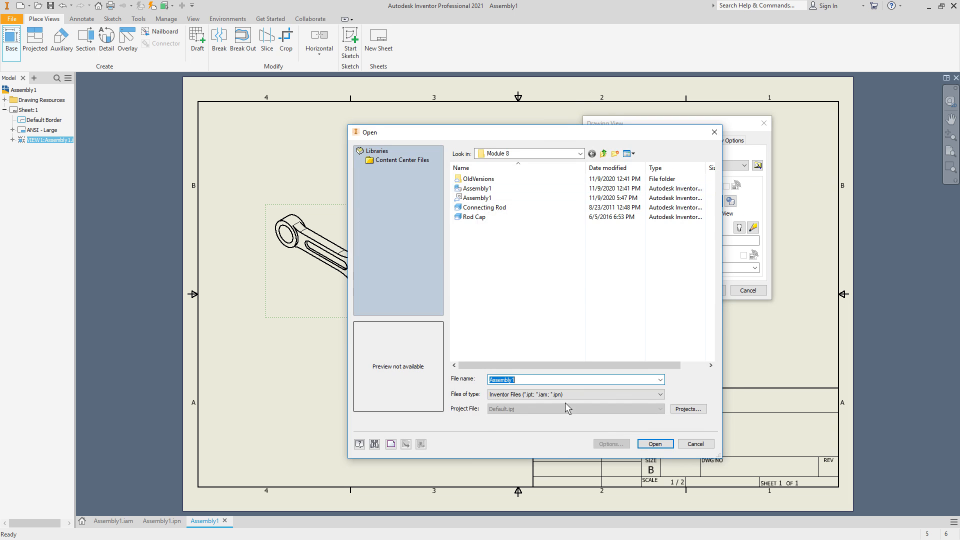
{"action": "left_click", "coordinate": [653, 444]}
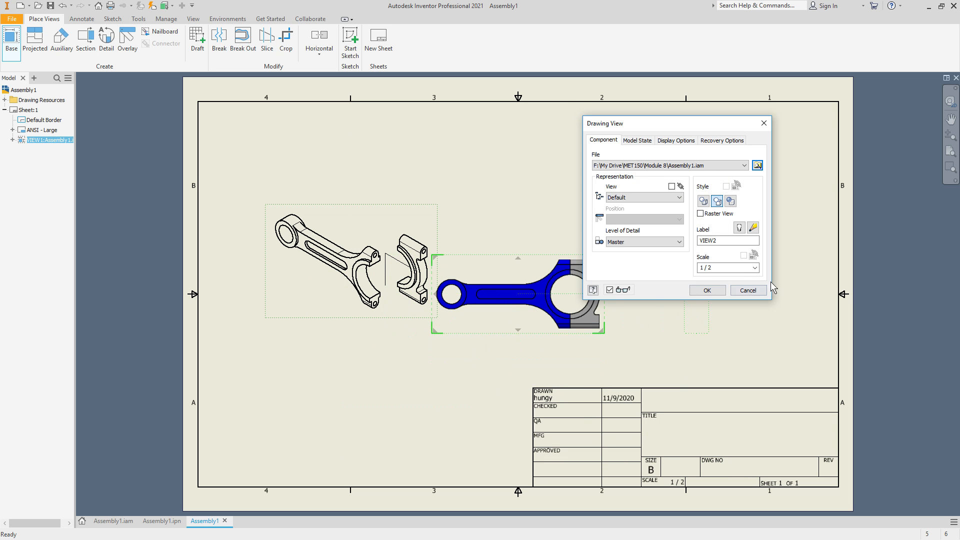
{"action": "left_click", "coordinate": [748, 290]}
Step: Create a base view of the Module 8 Assembly1.iam assembly in isometric orientation beside the exploded view
{"action": "left_click", "coordinate": [11, 33]}
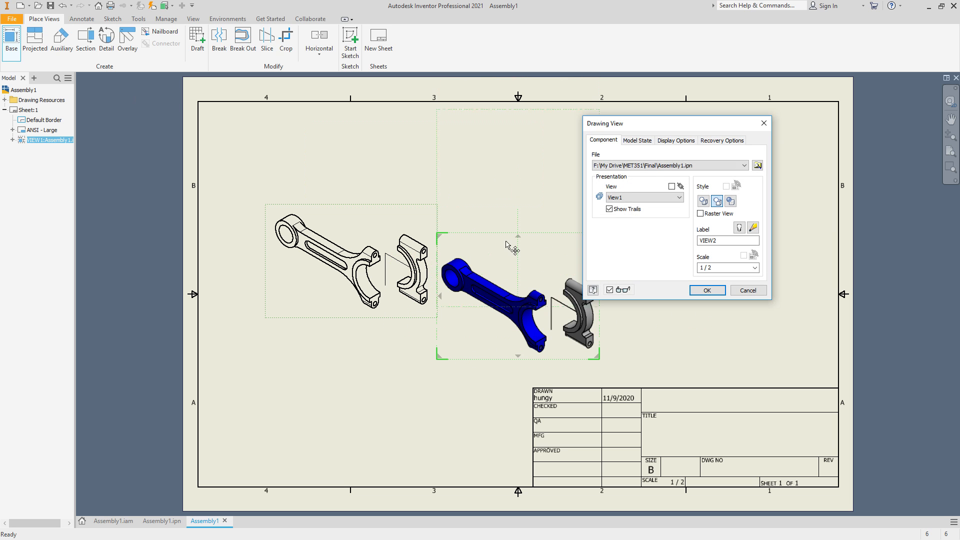
{"action": "left_click", "coordinate": [665, 169]}
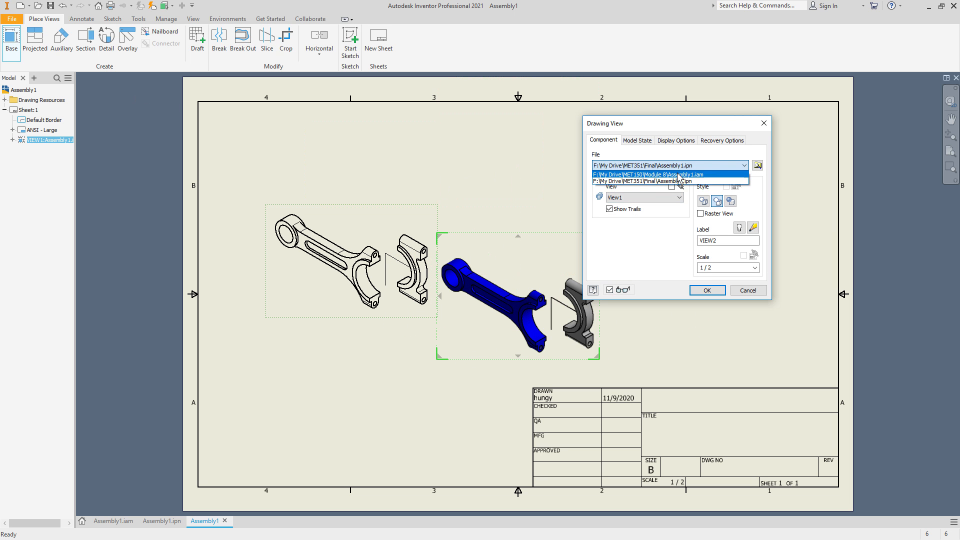
{"action": "left_click", "coordinate": [676, 183]}
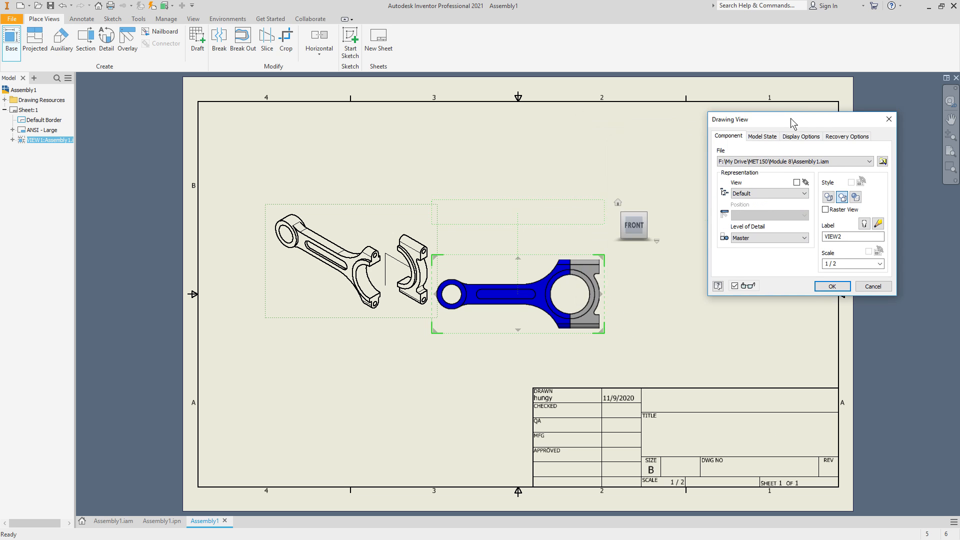
{"action": "left_click", "coordinate": [645, 216]}
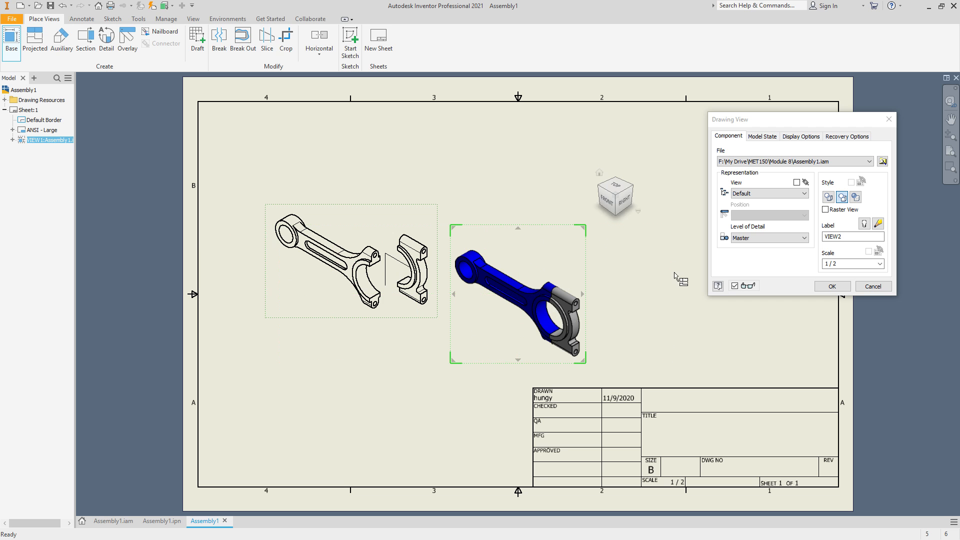
{"action": "left_click", "coordinate": [821, 287]}
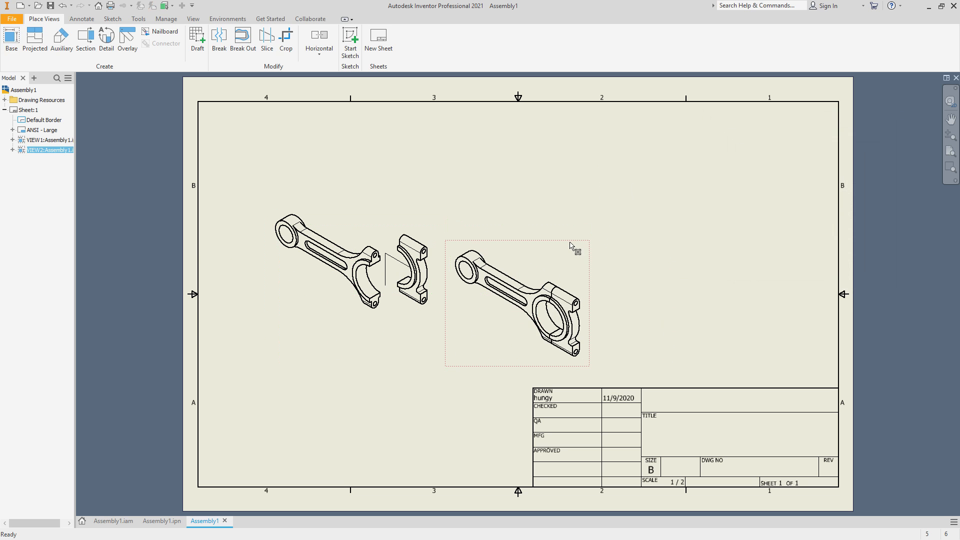
Step: Move the assembled view to the sheet's lower left and the exploded view above it
{"action": "left_click_drag", "start_coordinate": [574, 248], "coordinate": [420, 325]}
{"action": "left_click_drag", "start_coordinate": [440, 256], "coordinate": [467, 211]}
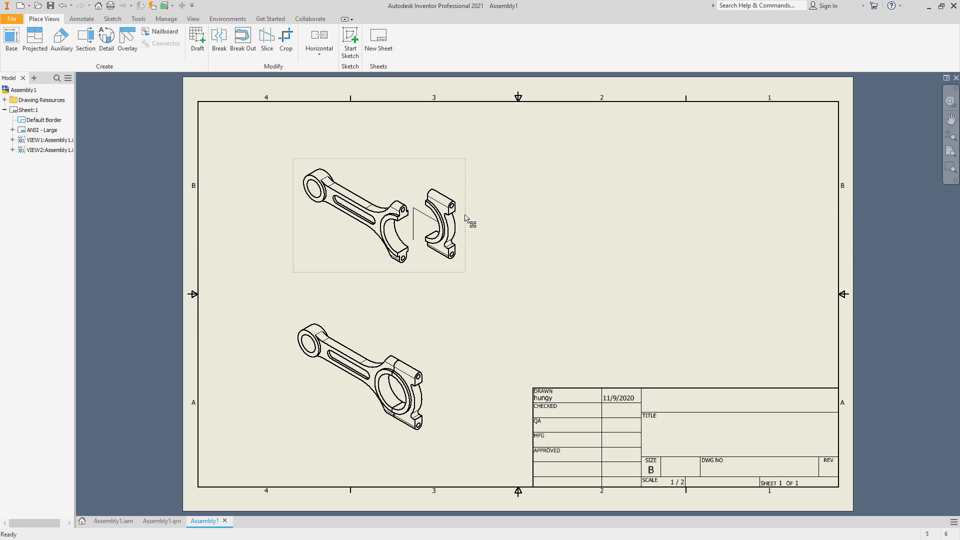
{"action": "left_click", "coordinate": [529, 213]}
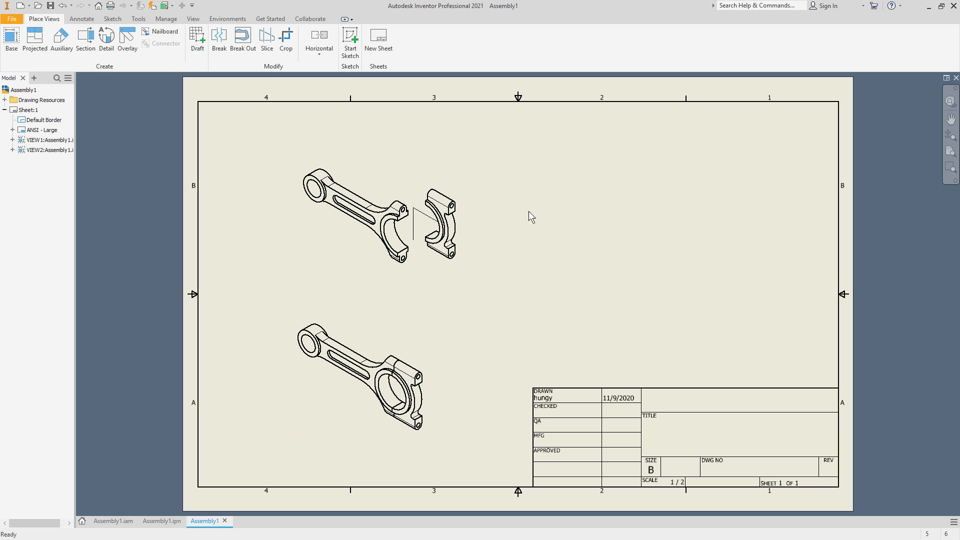
Step: Create a structured, first-level parts list from the exploded view, enabling its BOM view, and place it against the border directly above the title block
{"action": "left_click", "coordinate": [83, 19]}
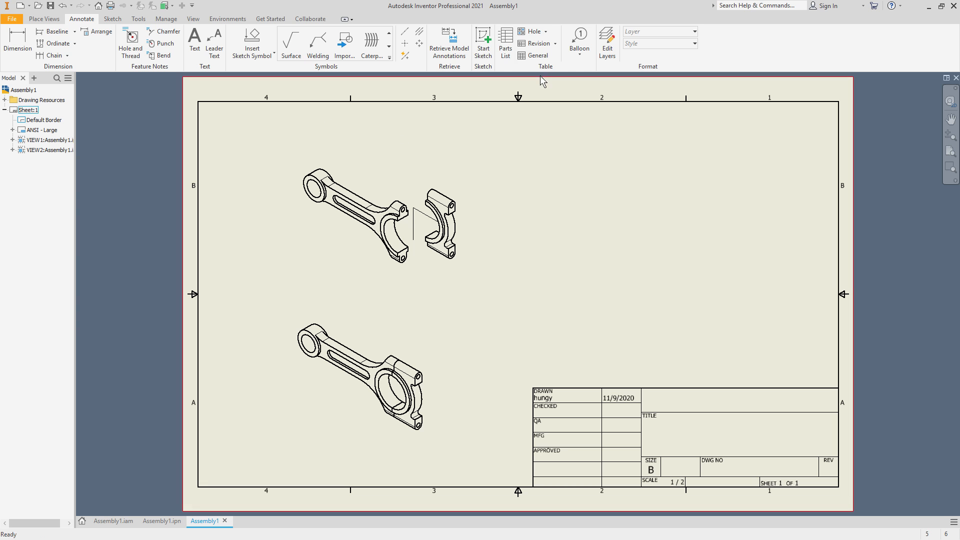
{"action": "left_click", "coordinate": [505, 44]}
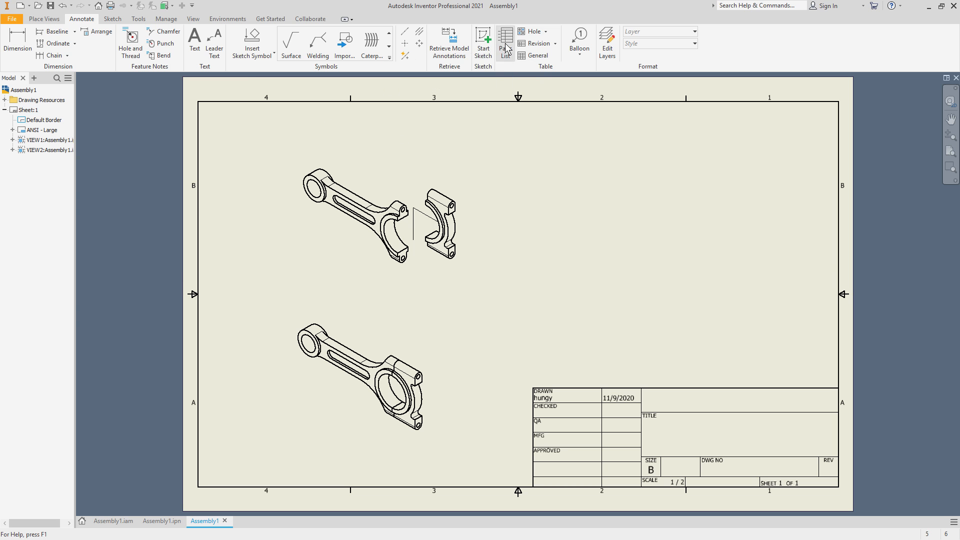
{"action": "left_click_drag", "start_coordinate": [184, 79], "coordinate": [157, 136]}
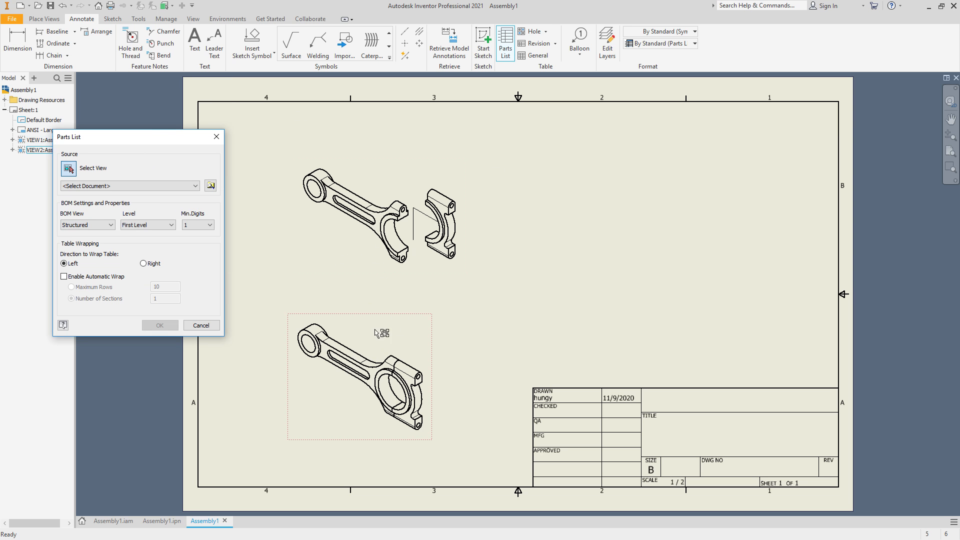
{"action": "left_click", "coordinate": [352, 254]}
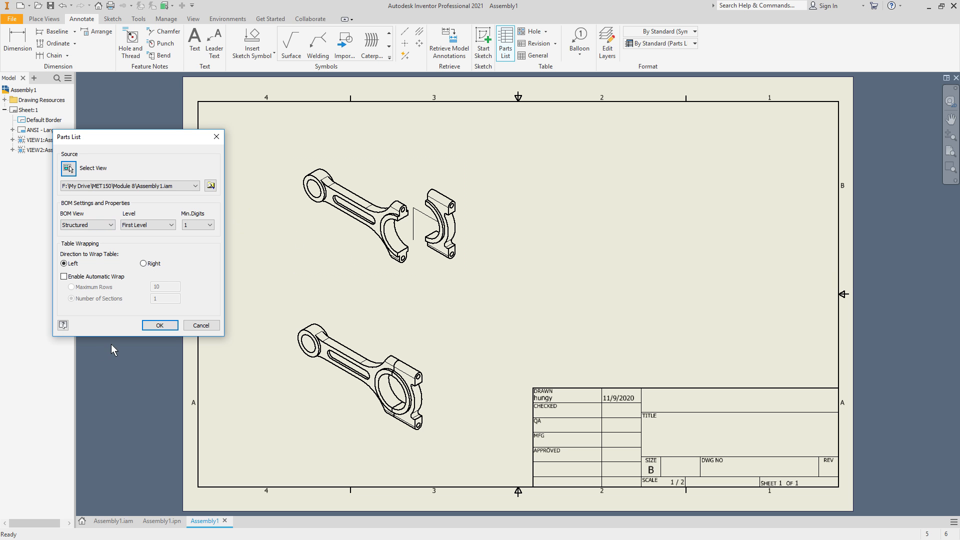
{"action": "left_click", "coordinate": [168, 326]}
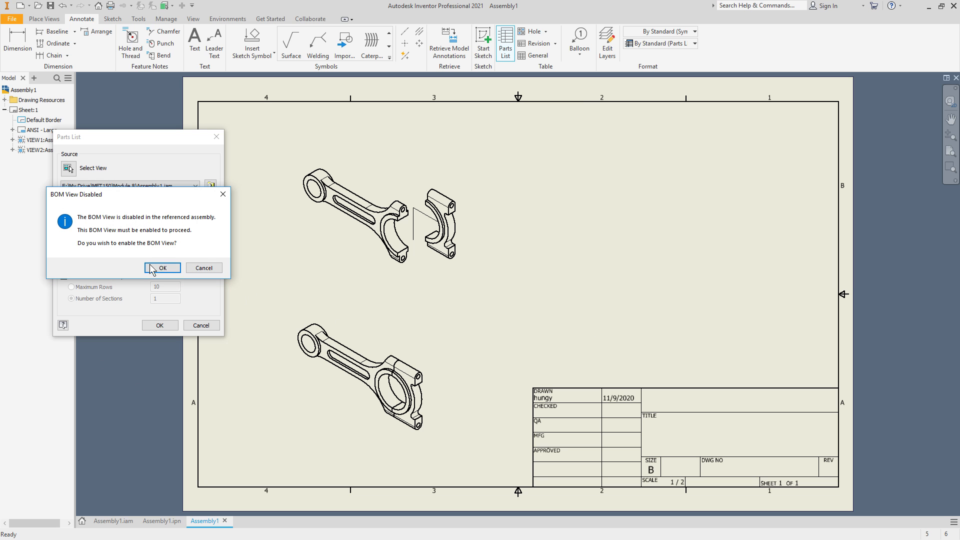
{"action": "left_click", "coordinate": [160, 268]}
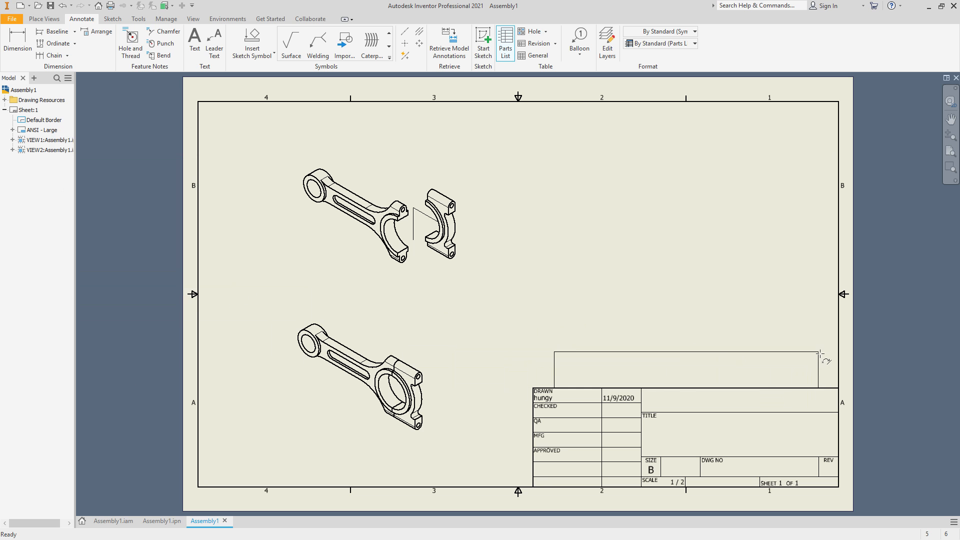
{"action": "left_click", "coordinate": [839, 352]}
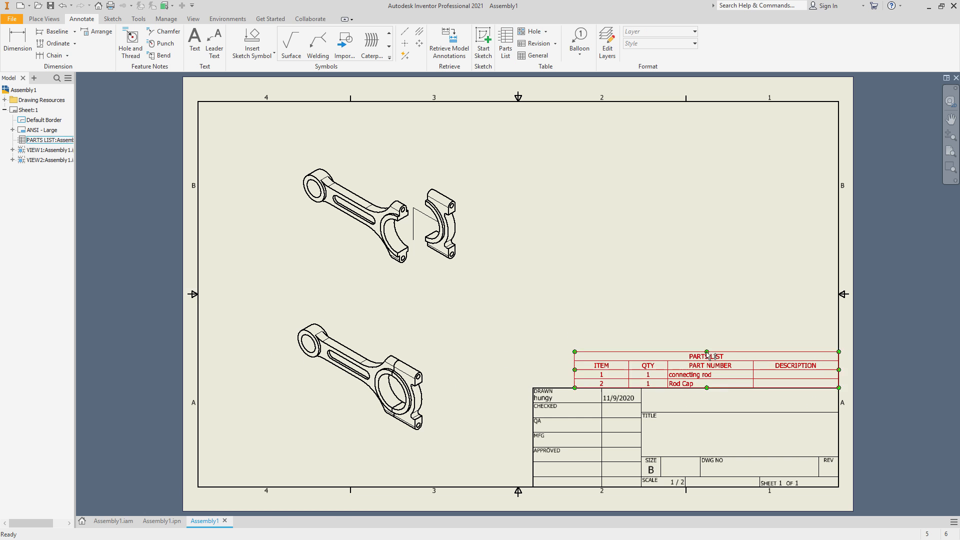
Step: Move the exploded view slightly down on the sheet, closer to the assembled view
{"action": "scroll", "coordinate": [714, 388], "scroll_direction": "down", "scroll_amount": 5}
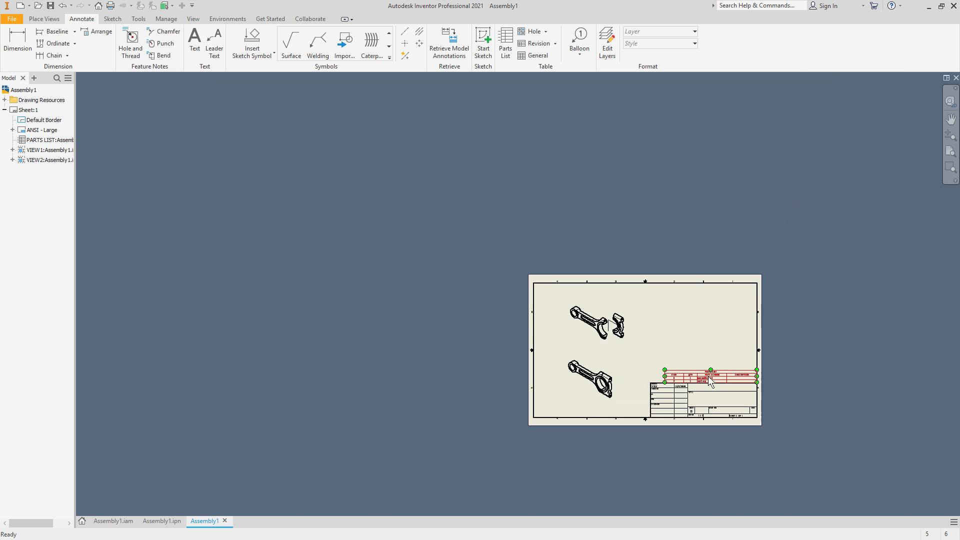
{"action": "scroll", "coordinate": [708, 376], "scroll_direction": "up", "scroll_amount": 6}
{"action": "left_click", "coordinate": [718, 390]}
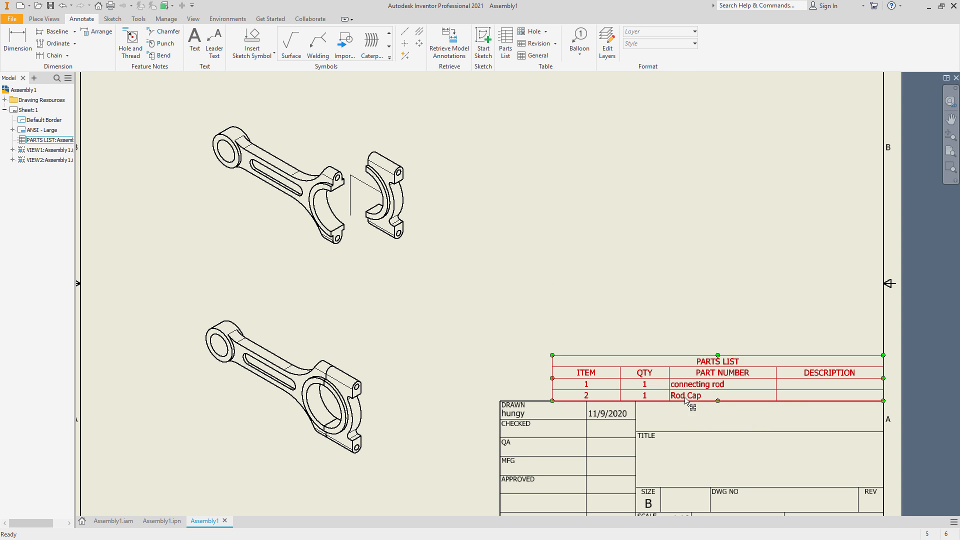
{"action": "left_click_drag", "start_coordinate": [415, 140], "coordinate": [423, 162]}
{"action": "middle_click_drag", "start_coordinate": [475, 224], "coordinate": [485, 261]}
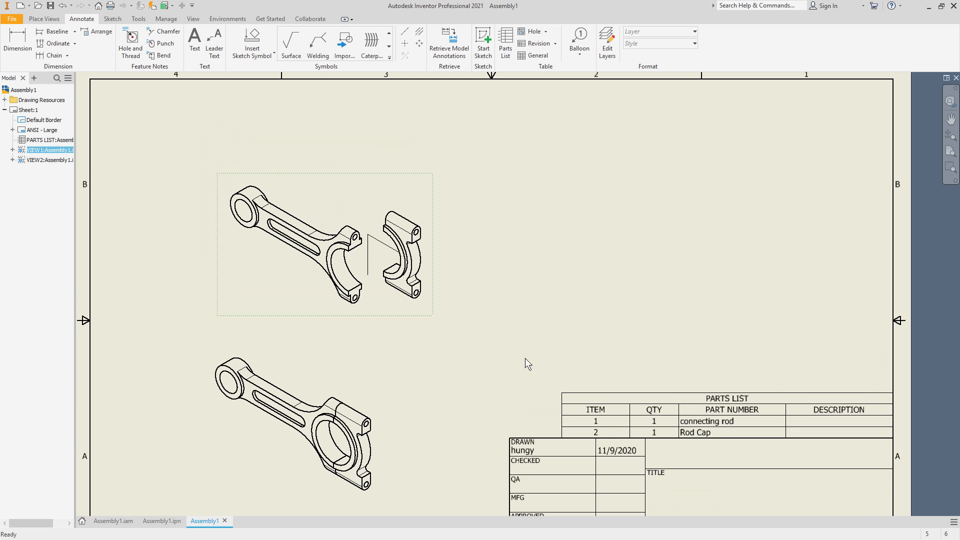
Step: Attach an item balloon to the connecting rod's upper edge in the exploded view, placing it above and to the right of the rod
{"action": "left_click", "coordinate": [596, 410]}
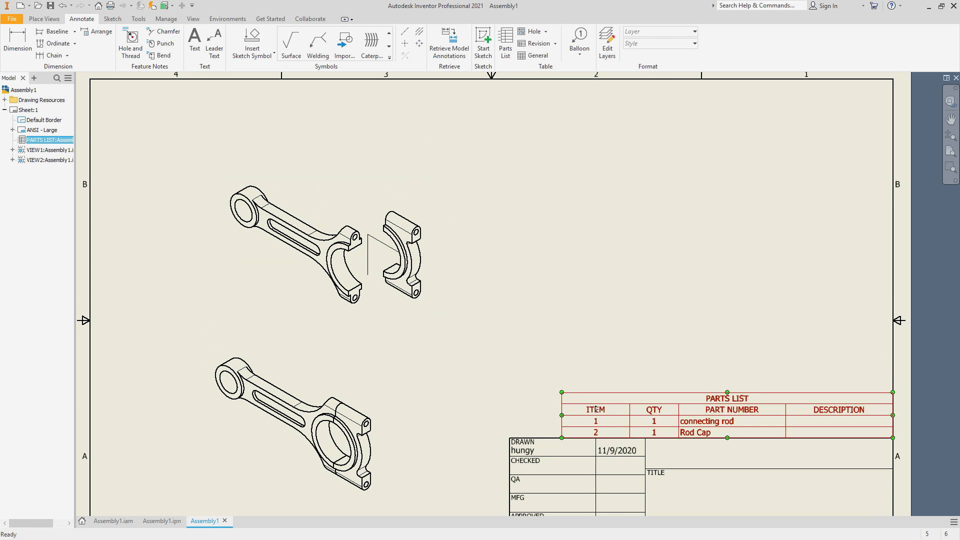
{"action": "left_click", "coordinate": [581, 39]}
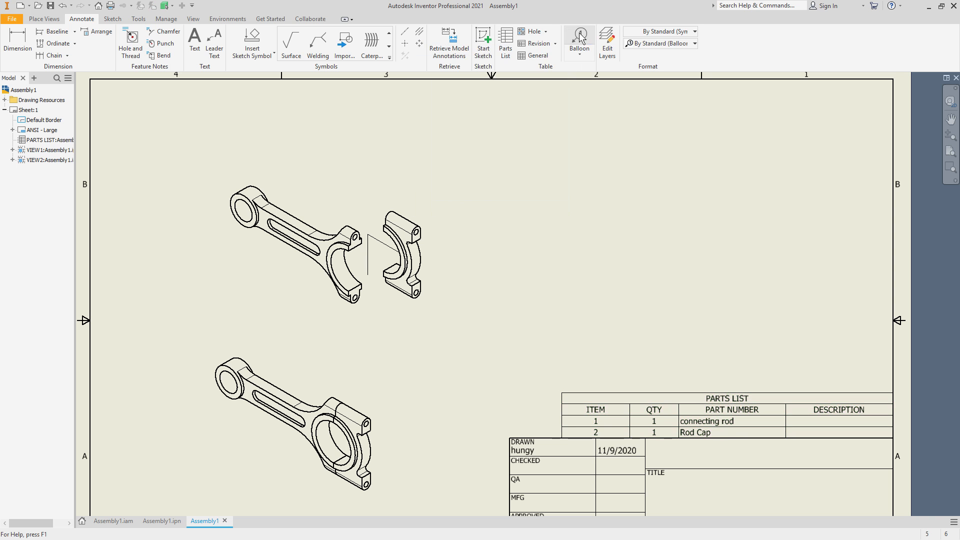
{"action": "left_click", "coordinate": [294, 216]}
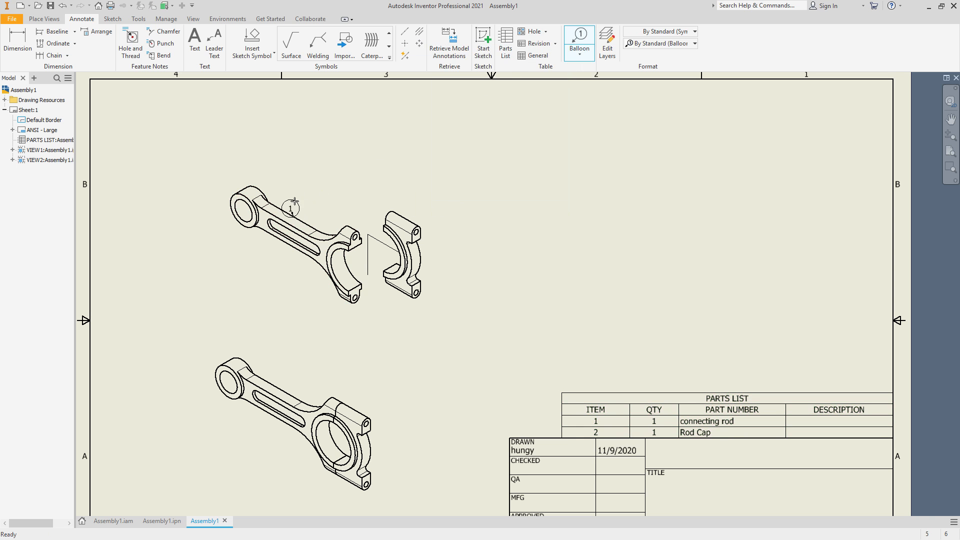
{"action": "left_click", "coordinate": [350, 139]}
{"action": "right_click", "coordinate": [365, 142]}
{"action": "left_click", "coordinate": [418, 142]}
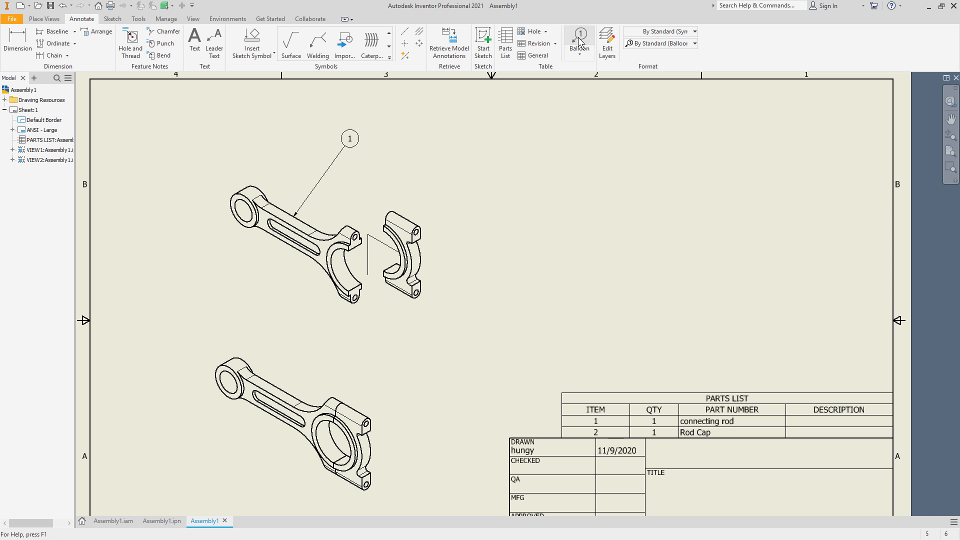
Step: Attach an item balloon to the rod cap's upper edge in the exploded view, placing it roughly level with the connecting rod's balloon
{"action": "left_click", "coordinate": [404, 217]}
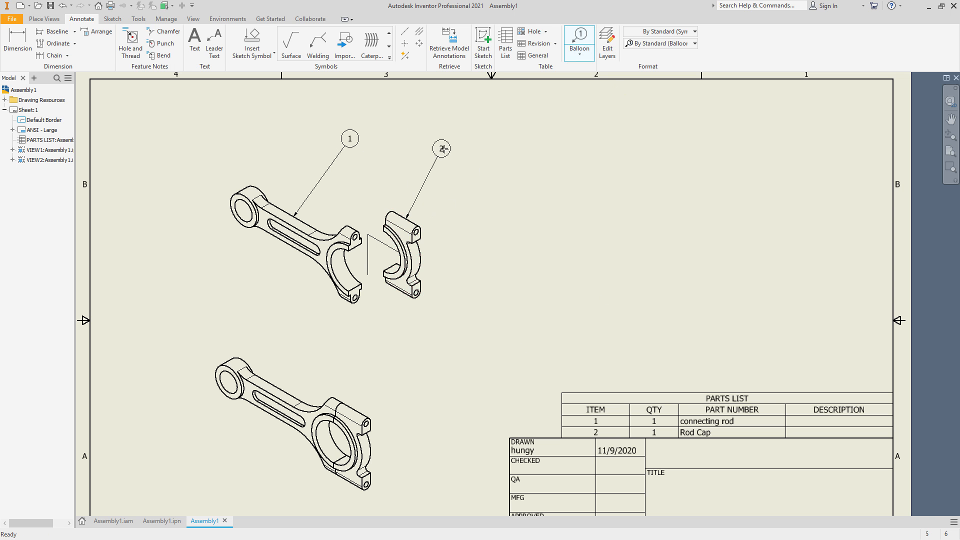
{"action": "left_click", "coordinate": [449, 142]}
{"action": "right_click", "coordinate": [456, 183]}
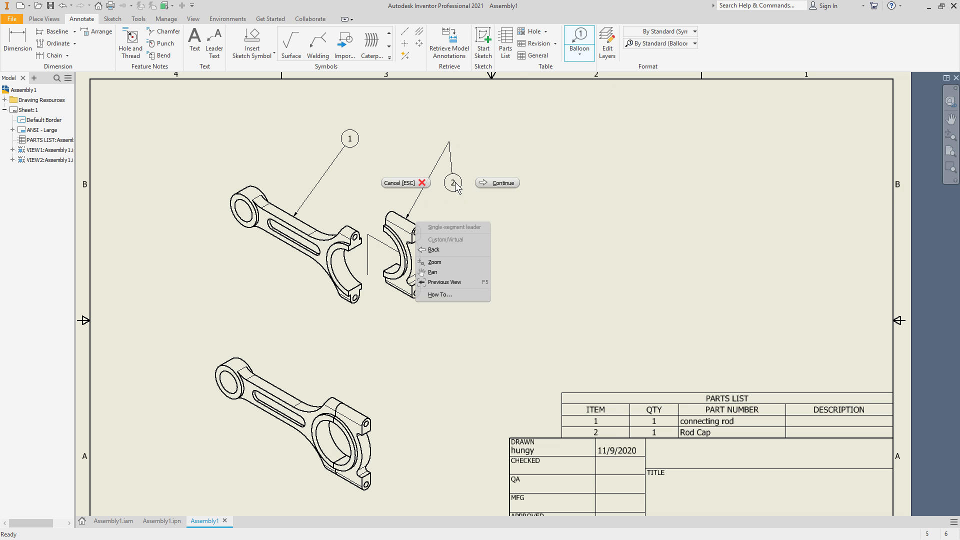
{"action": "left_click", "coordinate": [497, 183]}
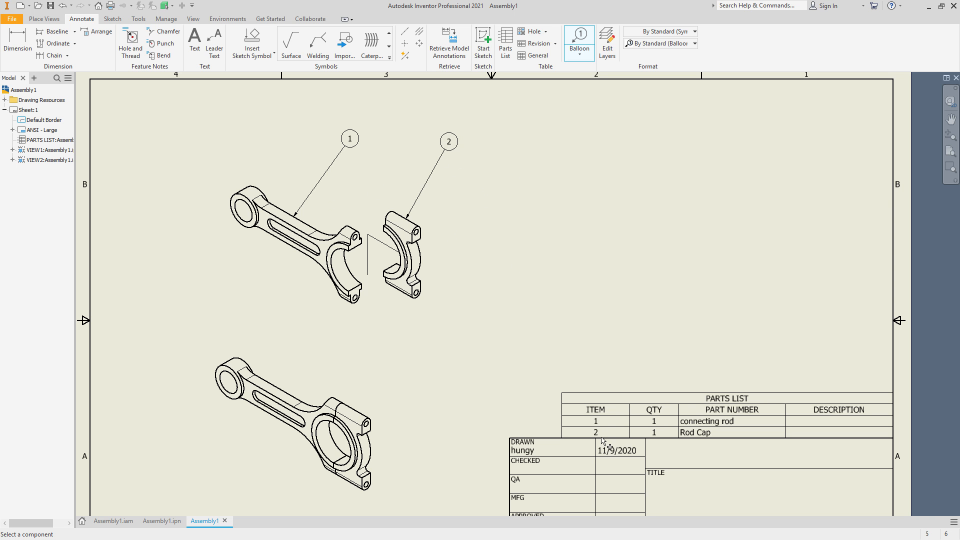
{"action": "middle_click_drag", "start_coordinate": [510, 222], "coordinate": [447, 301]}
{"action": "scroll", "coordinate": [526, 266], "scroll_direction": "down", "scroll_amount": 3}
{"action": "scroll", "coordinate": [526, 267], "scroll_direction": "up", "scroll_amount": 4}
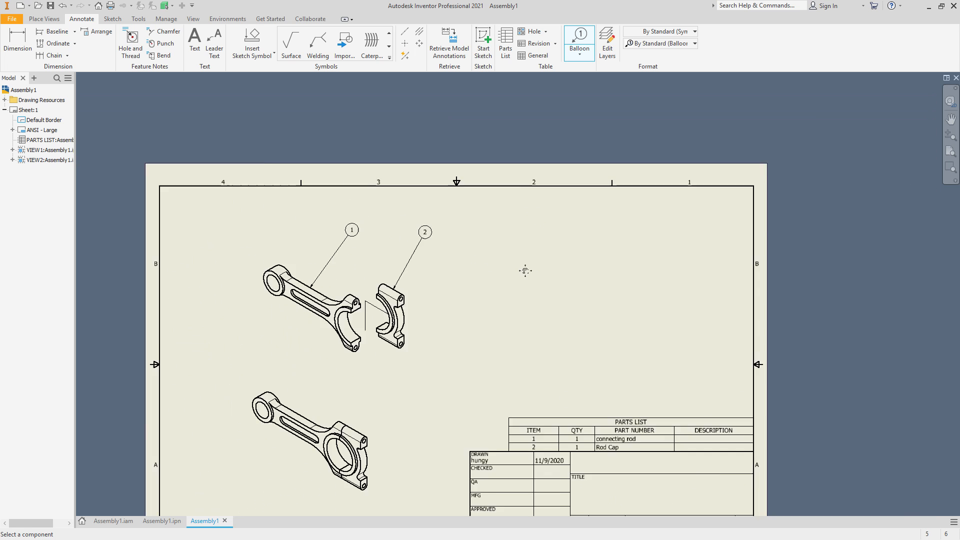
{"action": "middle_click_drag", "start_coordinate": [525, 270], "coordinate": [568, 210]}
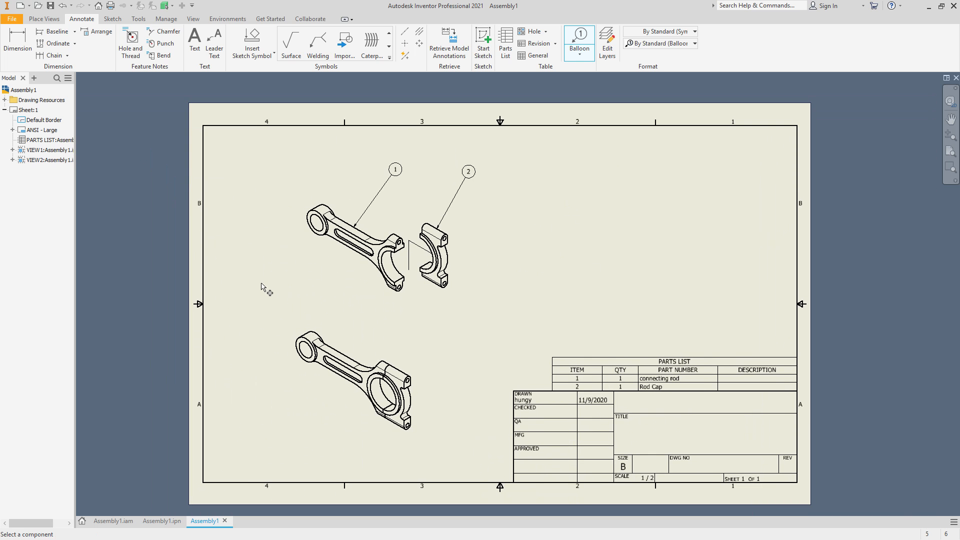